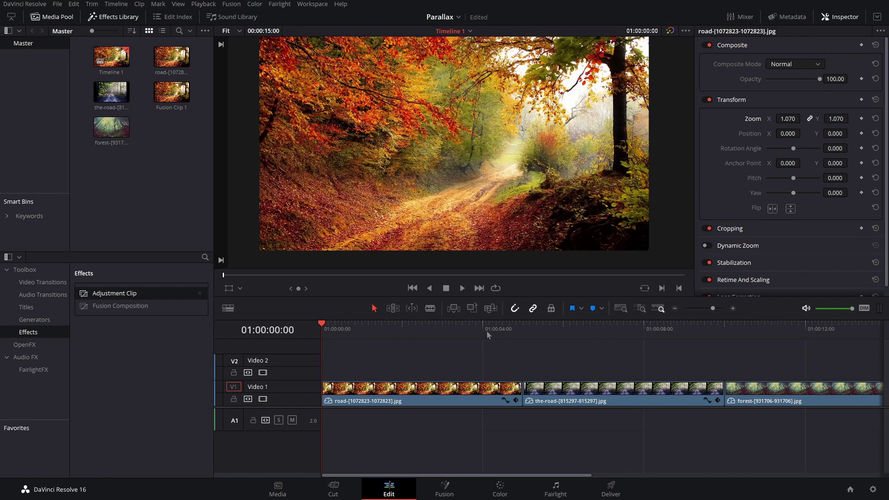
- Place an Adjustment Clip on the Video 2 track above the first road image, matching that clip's length
{"action": "left_click_drag", "start_coordinate": [462, 333], "coordinate": [377, 420]}
{"action": "scroll", "coordinate": [496, 422], "scroll_direction": "down", "scroll_amount": 2}
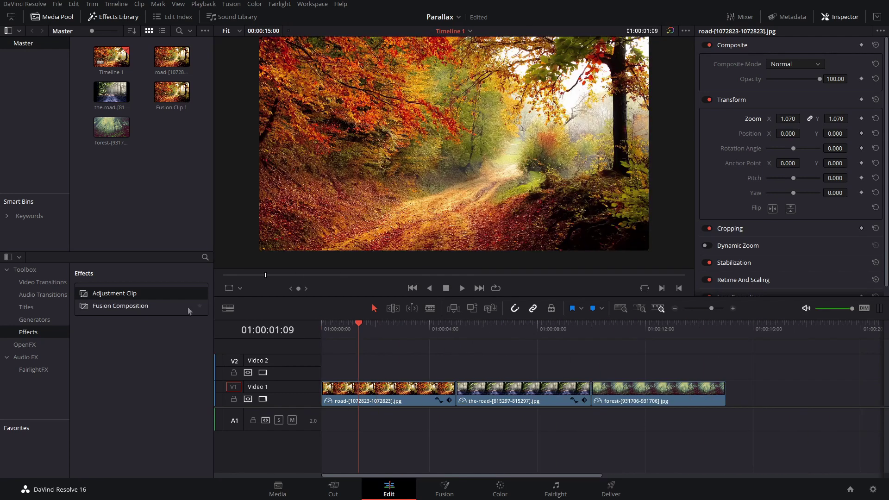
{"action": "left_click_drag", "start_coordinate": [114, 295], "coordinate": [325, 371]}
{"action": "left_click_drag", "start_coordinate": [363, 331], "coordinate": [368, 374]}
{"action": "left_click", "coordinate": [402, 371]}
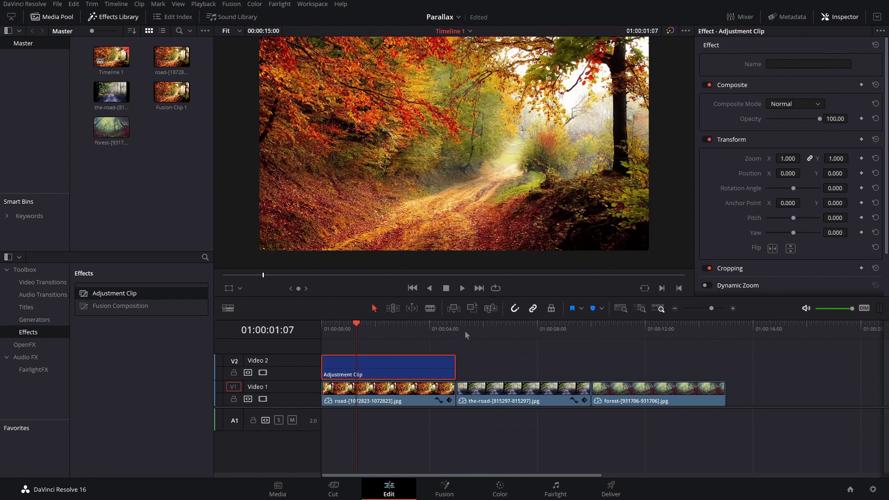
{"action": "left_click", "coordinate": [466, 333]}
{"action": "left_click", "coordinate": [457, 334]}
{"action": "key", "text": "ctrl+v"}
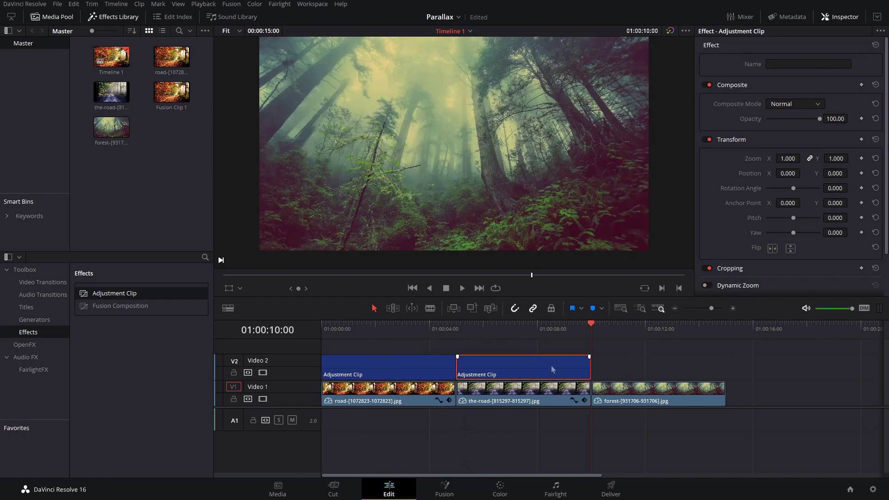
{"action": "key", "text": "Delete"}
- Put the playhead at 01:00:00:19 and open the adjustment clip above the first road image in the Fusion page
{"action": "left_click", "coordinate": [343, 326]}
{"action": "left_click", "coordinate": [383, 374]}
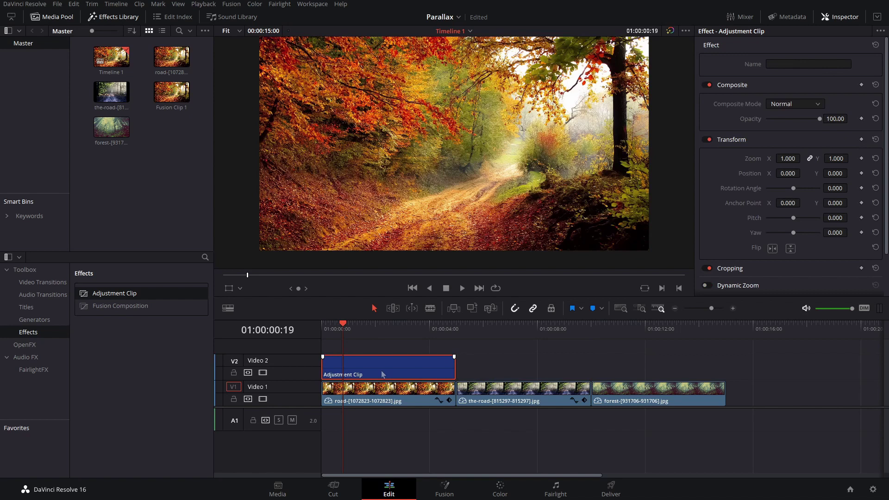
{"action": "left_click", "coordinate": [452, 495]}
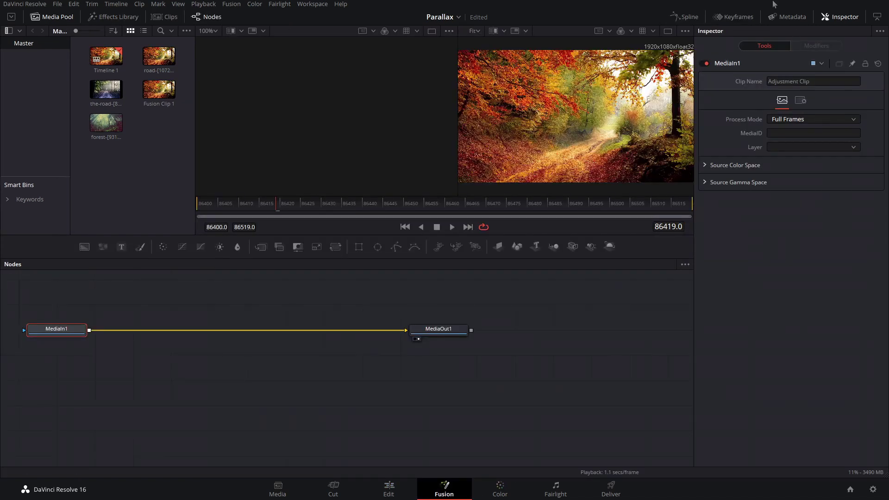
{"action": "left_click_drag", "start_coordinate": [557, 113], "coordinate": [508, 98]}
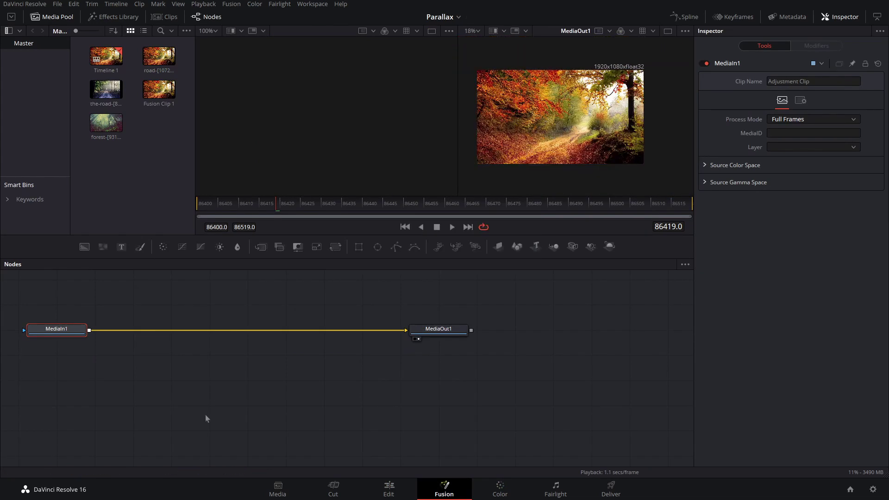
- Reposition MediaIn1 and MediaOut1, add a Background node below MediaIn1, and merge MediaIn1 over it
{"action": "left_click_drag", "start_coordinate": [165, 294], "coordinate": [259, 325]}
{"action": "left_click_drag", "start_coordinate": [162, 360], "coordinate": [120, 309]}
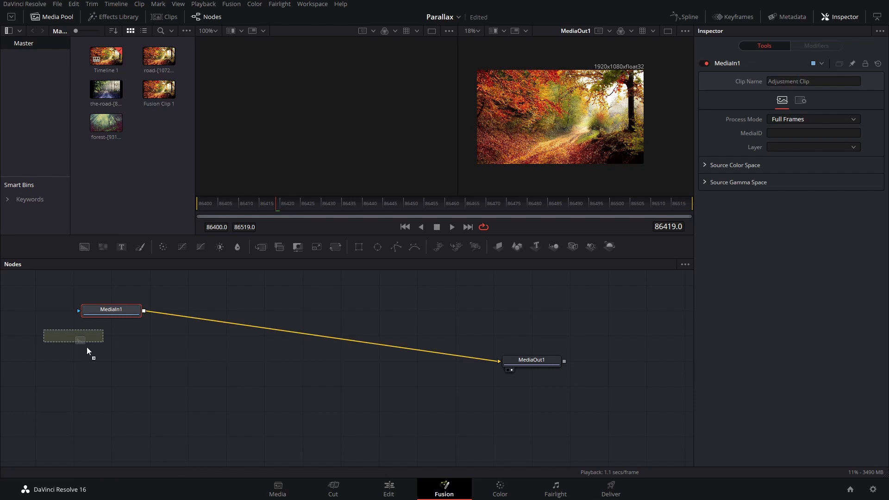
{"action": "left_click_drag", "start_coordinate": [88, 381], "coordinate": [144, 311]}
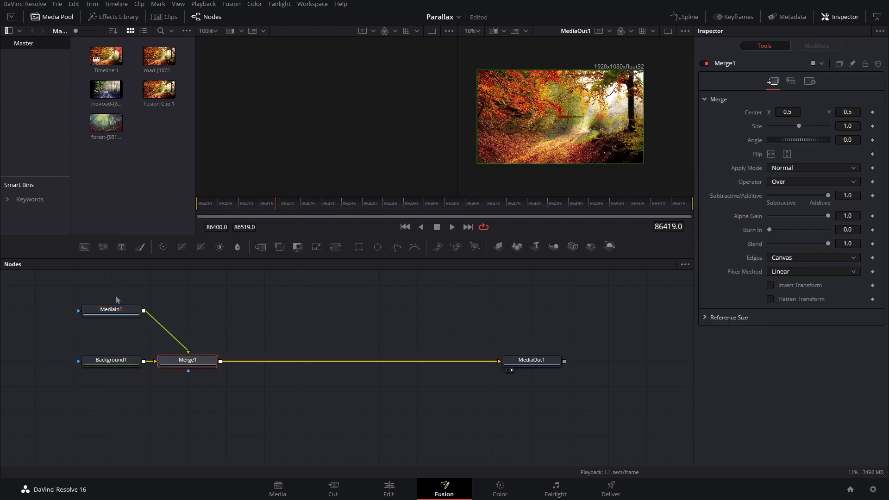
- Set Background1's alpha to 0 and stack MediaIn1, Merge1 and Background1 vertically in the node graph
{"action": "left_click", "coordinate": [125, 365]}
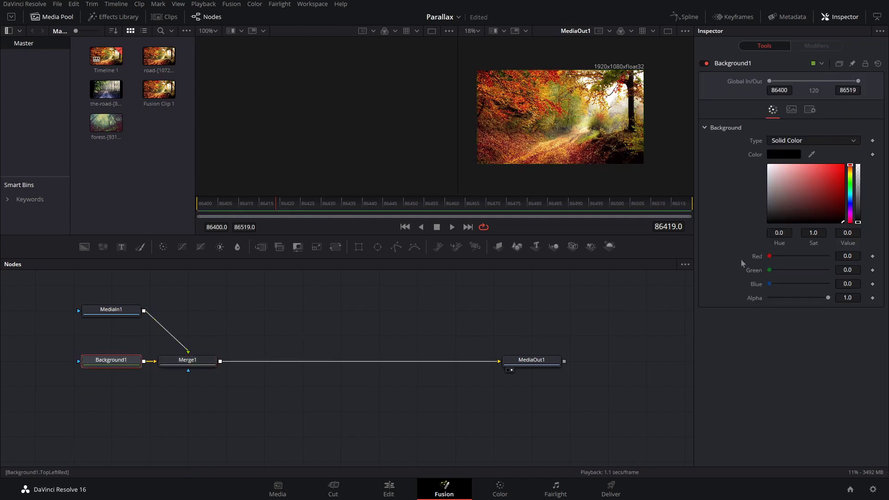
{"action": "left_click_drag", "start_coordinate": [857, 179], "coordinate": [858, 163]}
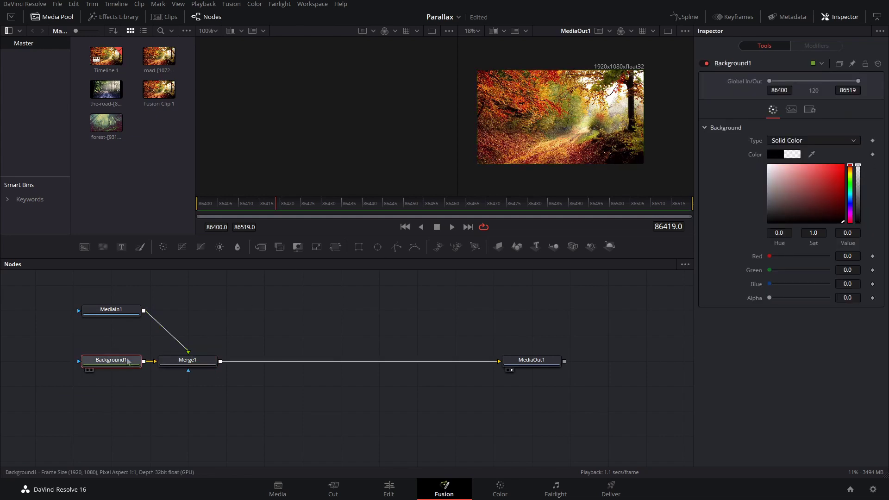
{"action": "left_click_drag", "start_coordinate": [125, 361], "coordinate": [123, 335]}
{"action": "left_click_drag", "start_coordinate": [199, 385], "coordinate": [123, 361]}
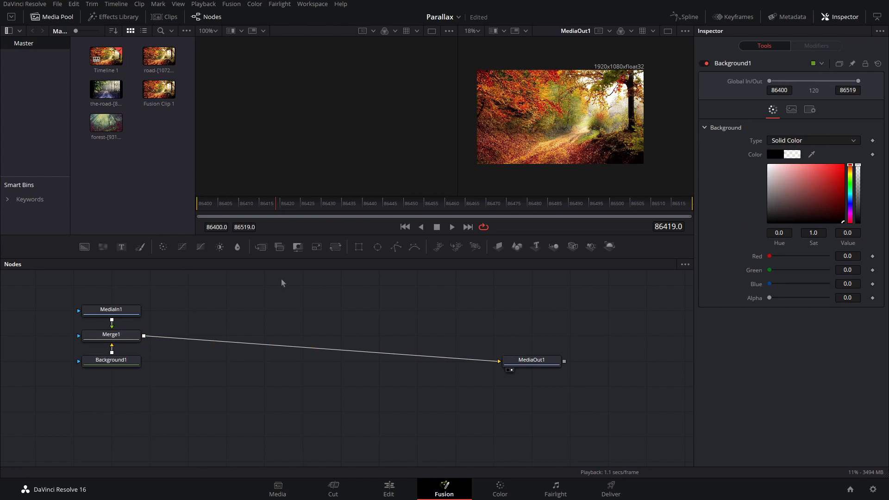
- Add a second Merge with Background1 as background and Merge1 as foreground, and route its output into MediaOut1 instead of Merge1's
{"action": "left_click_drag", "start_coordinate": [252, 248], "coordinate": [226, 361]}
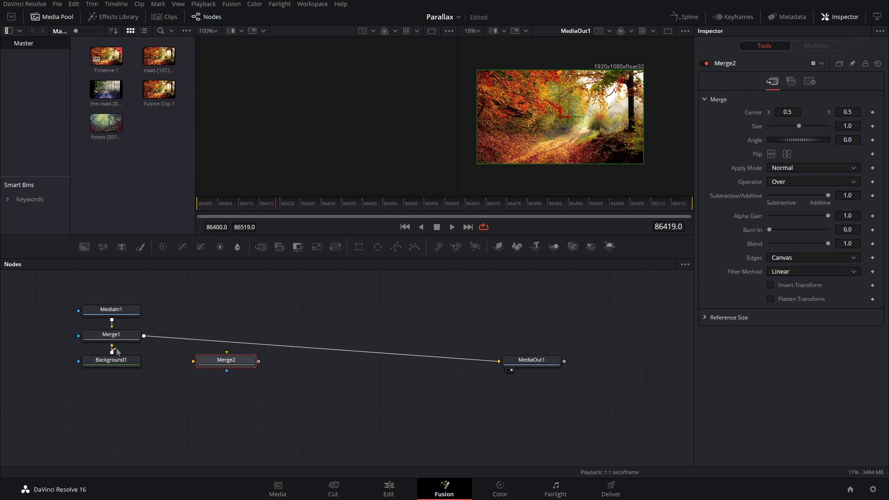
{"action": "left_click_drag", "start_coordinate": [112, 353], "coordinate": [230, 368]}
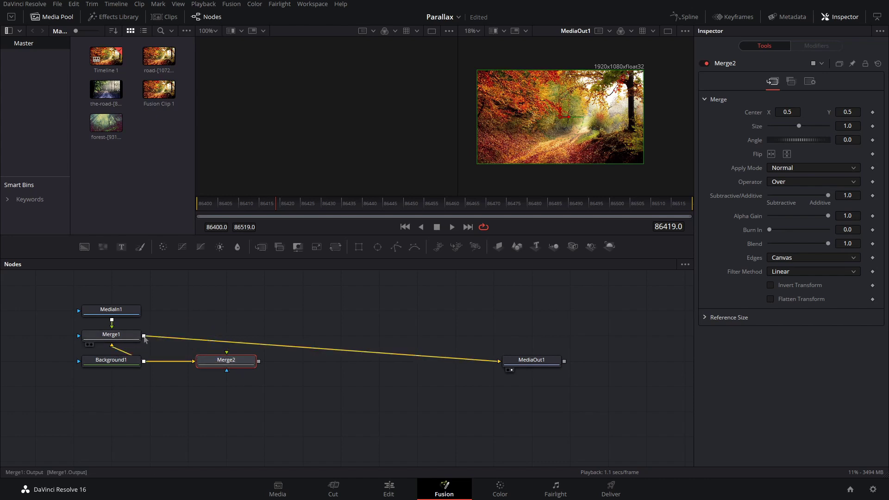
{"action": "left_click_drag", "start_coordinate": [145, 336], "coordinate": [227, 353]}
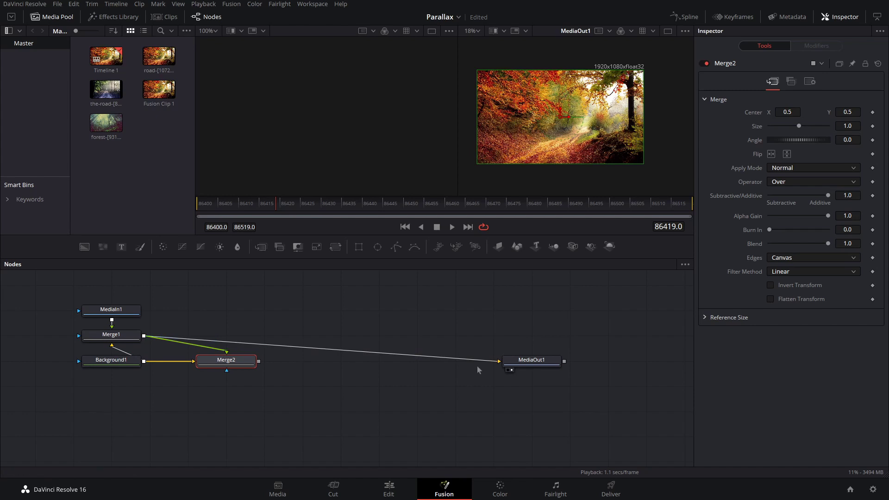
{"action": "left_click_drag", "start_coordinate": [496, 361], "coordinate": [305, 296]}
{"action": "left_click_drag", "start_coordinate": [259, 362], "coordinate": [502, 363]}
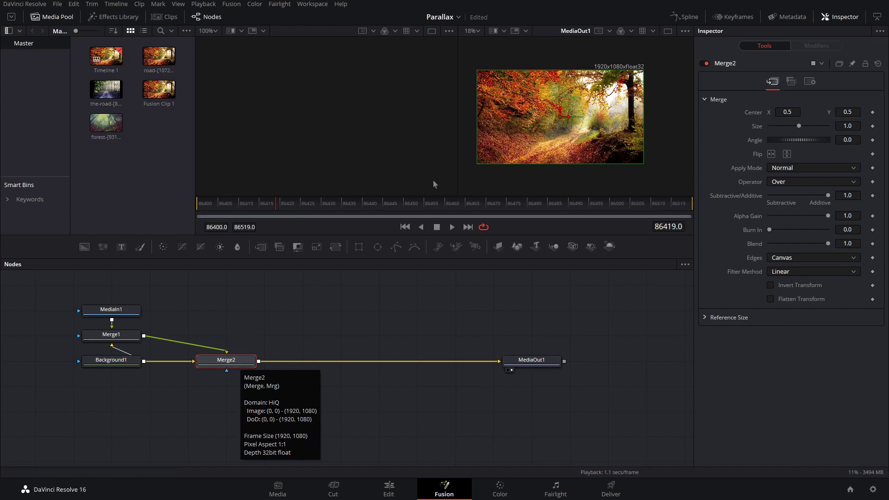
- Mask Merge2 with an inverted Ellipse enlarged to a width and height of about 0.853
{"action": "left_click_drag", "start_coordinate": [376, 249], "coordinate": [286, 418]}
{"action": "left_click_drag", "start_coordinate": [246, 392], "coordinate": [227, 371]}
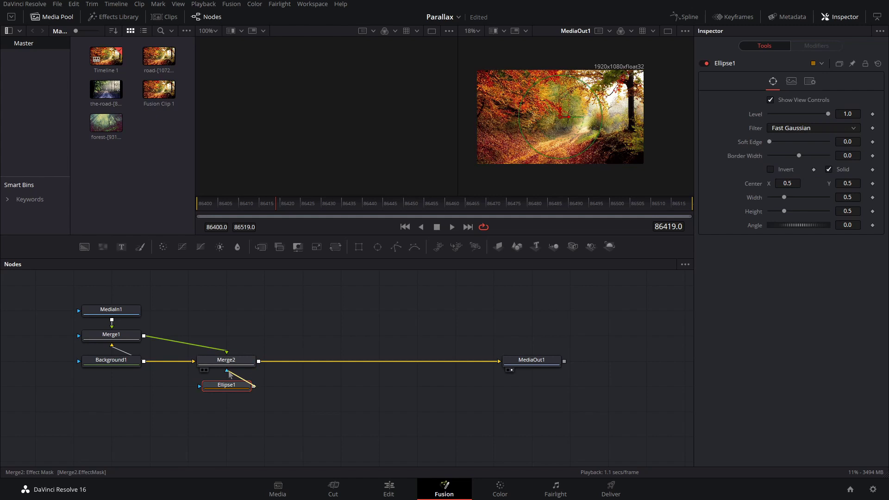
{"action": "left_click_drag", "start_coordinate": [593, 92], "coordinate": [624, 84]}
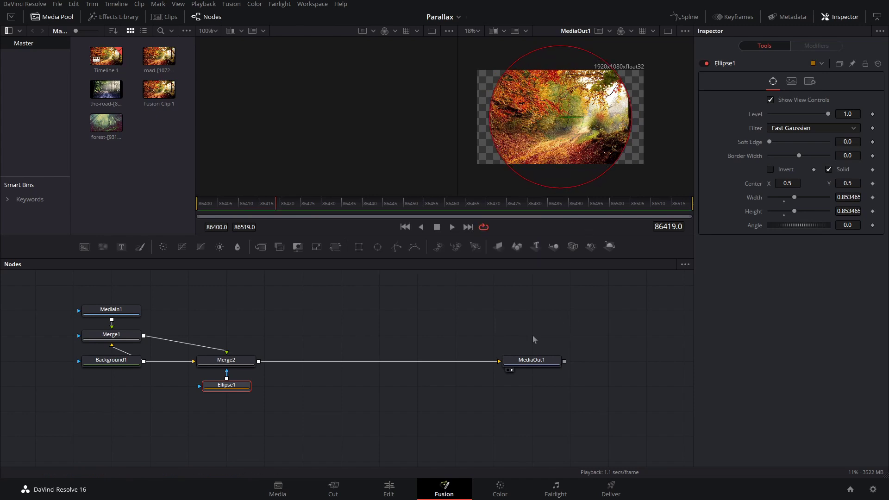
{"action": "left_click", "coordinate": [782, 170]}
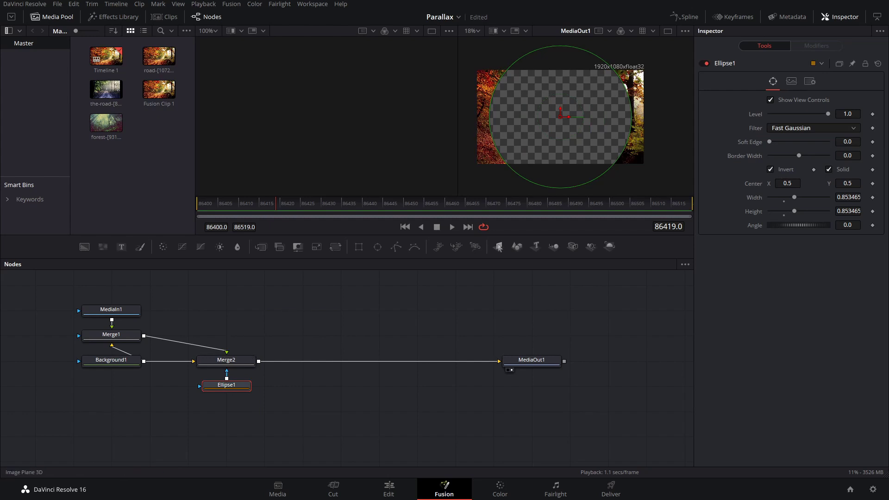
- Reroute Merge2's output from MediaOut1 into a new ImagePlane3D, followed by a Merge3D and a Renderer3D
{"action": "left_click_drag", "start_coordinate": [506, 249], "coordinate": [338, 336]}
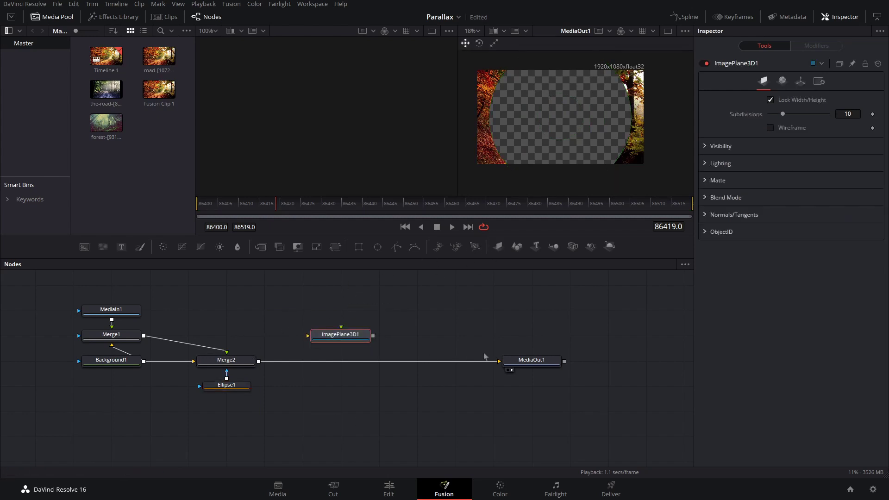
{"action": "left_click_drag", "start_coordinate": [494, 365], "coordinate": [332, 337]}
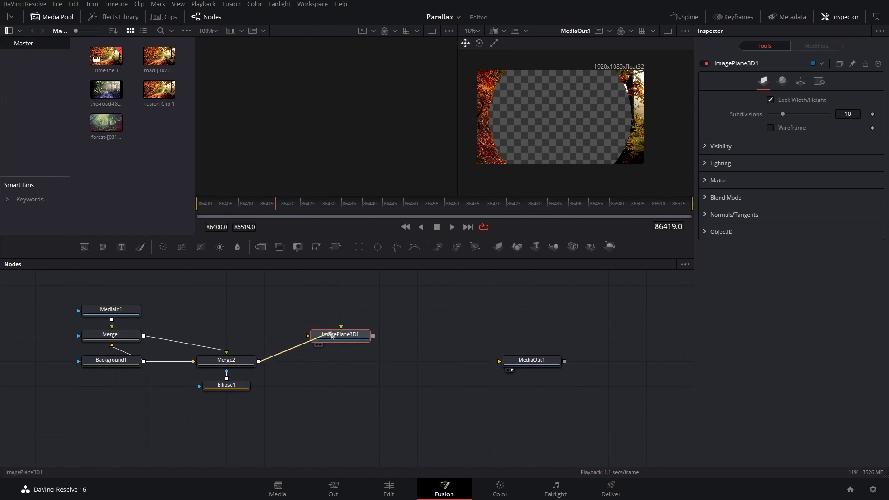
{"action": "left_click_drag", "start_coordinate": [554, 247], "coordinate": [410, 337]}
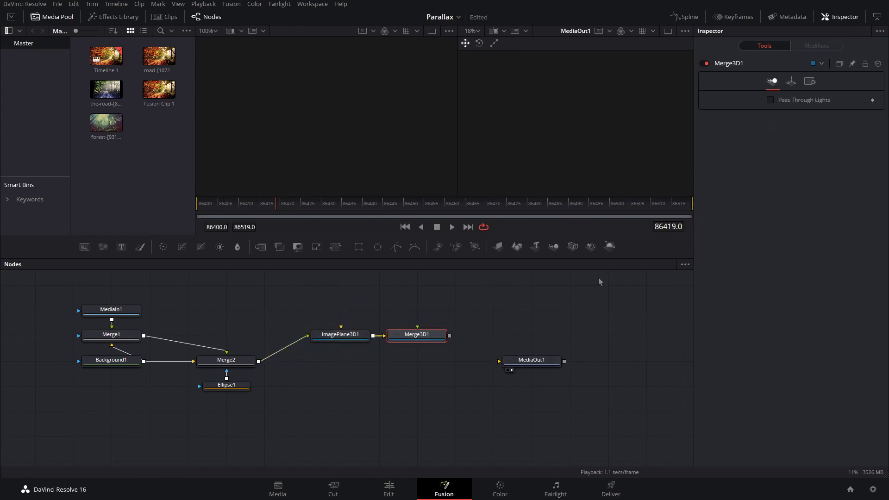
{"action": "left_click_drag", "start_coordinate": [531, 334], "coordinate": [493, 336]}
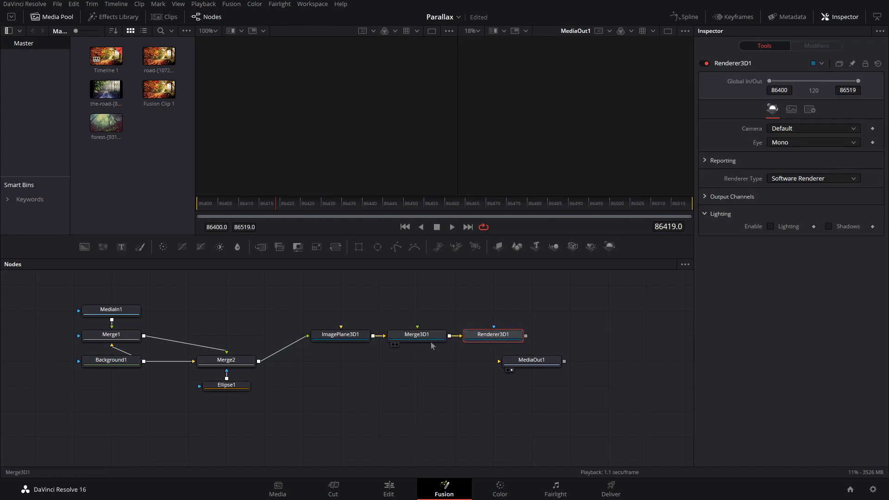
- Move MediaOut1 clear of the 3D nodes and show Merge3D1 in the first viewer and Renderer3D1 in the second
{"action": "left_click_drag", "start_coordinate": [556, 367], "coordinate": [629, 373]}
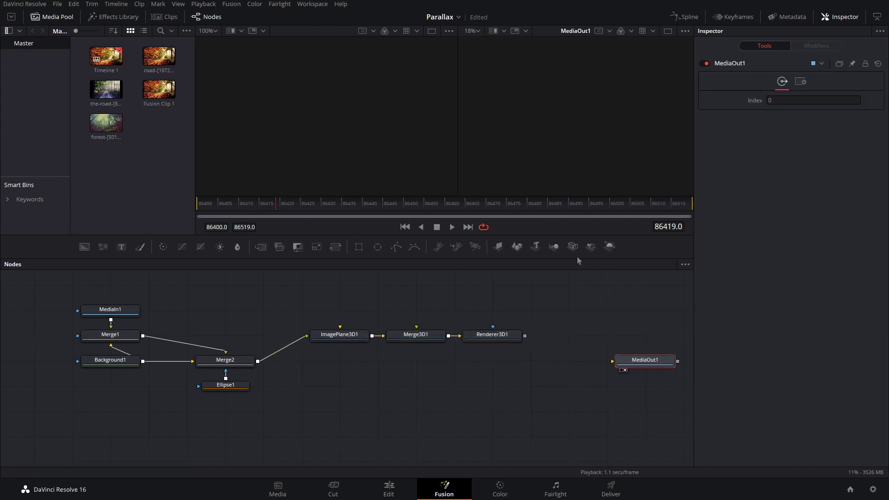
{"action": "left_click_drag", "start_coordinate": [396, 396], "coordinate": [377, 124]}
{"action": "left_click_drag", "start_coordinate": [514, 348], "coordinate": [520, 219]}
- Connect a Camera3D to Merge3D1 and pull it back along Z until the image plane fills the rendered frame
{"action": "left_click", "coordinate": [418, 339]}
{"action": "left_click", "coordinate": [423, 384]}
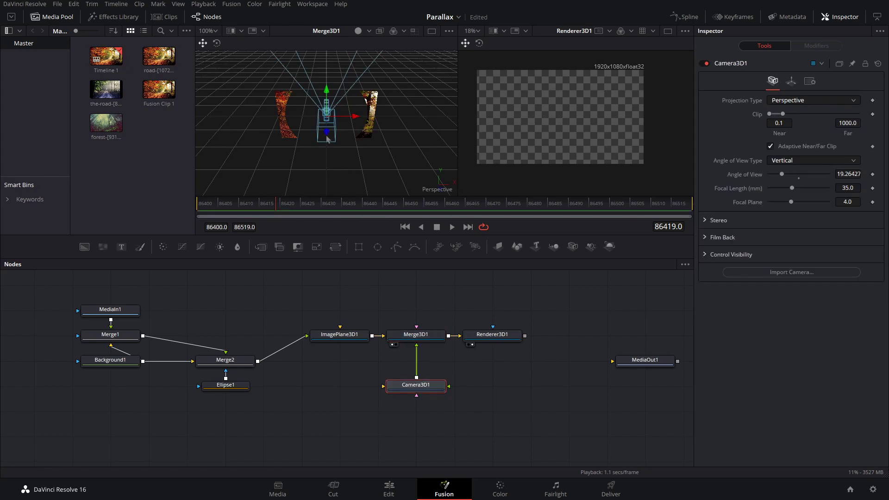
{"action": "left_click_drag", "start_coordinate": [327, 134], "coordinate": [298, 306]}
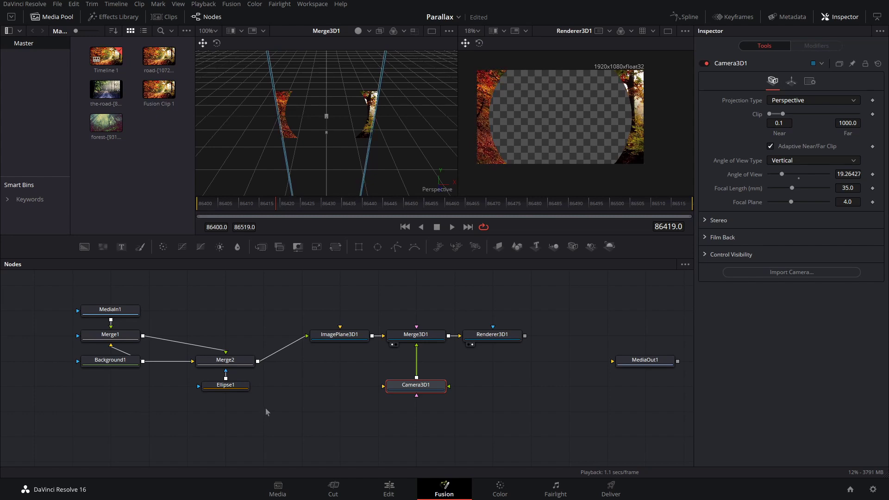
- Duplicate Merge2 with its ellipse mask above the original, connecting Background1 as the copy's background and Merge1 as its foreground
{"action": "left_click_drag", "start_coordinate": [267, 294], "coordinate": [222, 403]}
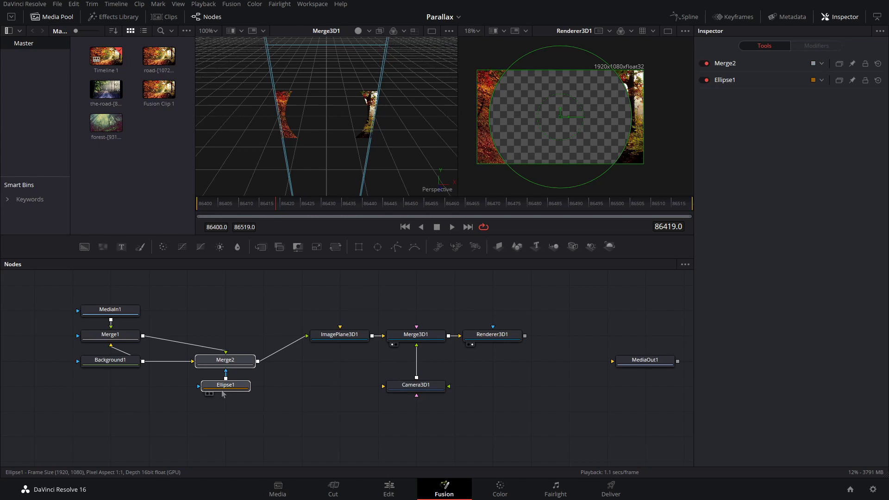
{"action": "left_click", "coordinate": [237, 299]}
{"action": "key", "text": "ctrl+v"}
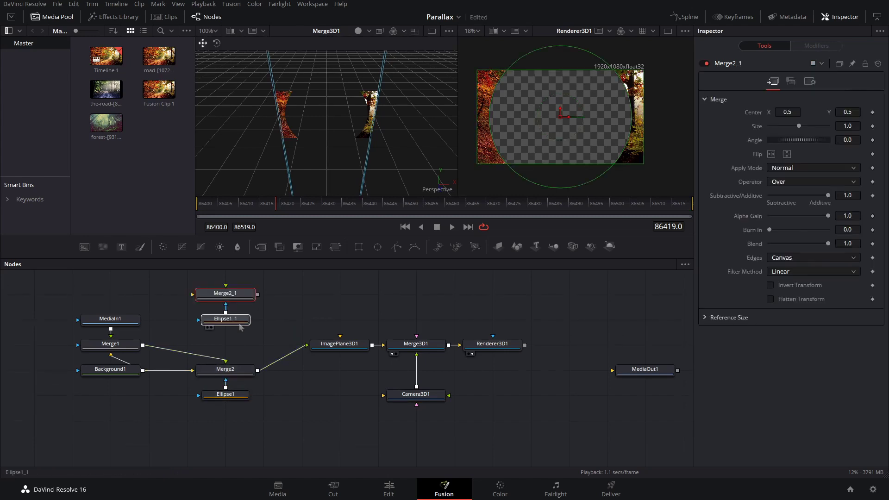
{"action": "left_click_drag", "start_coordinate": [241, 323], "coordinate": [245, 345]}
{"action": "left_click", "coordinate": [282, 412]}
{"action": "left_click_drag", "start_coordinate": [143, 371], "coordinate": [193, 320]}
{"action": "left_click_drag", "start_coordinate": [142, 345], "coordinate": [226, 318]}
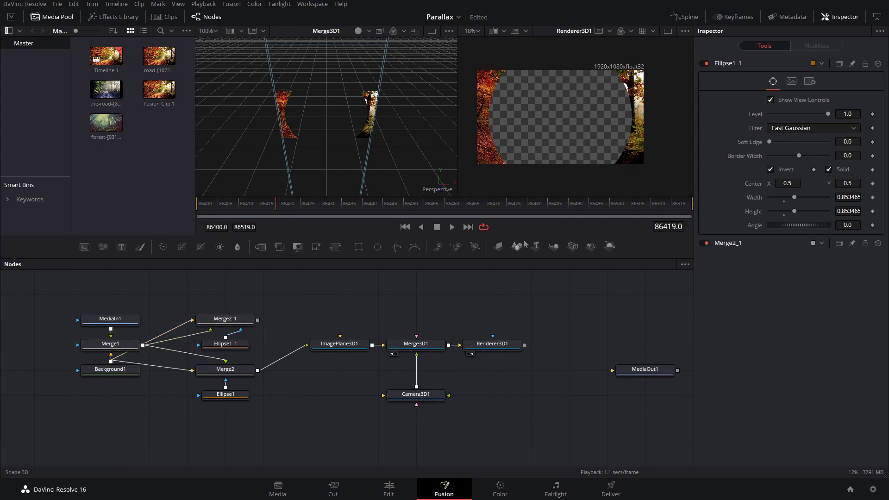
- Add a second ImagePlane3D between Merge2_1 and Merge3D1, and align both image planes vertically beside their merges
{"action": "left_click_drag", "start_coordinate": [495, 248], "coordinate": [336, 325]}
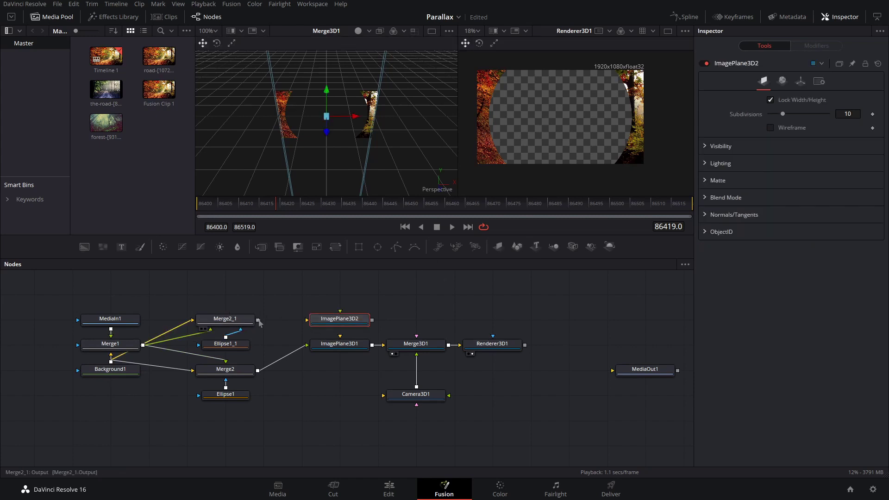
{"action": "left_click_drag", "start_coordinate": [257, 320], "coordinate": [302, 321]}
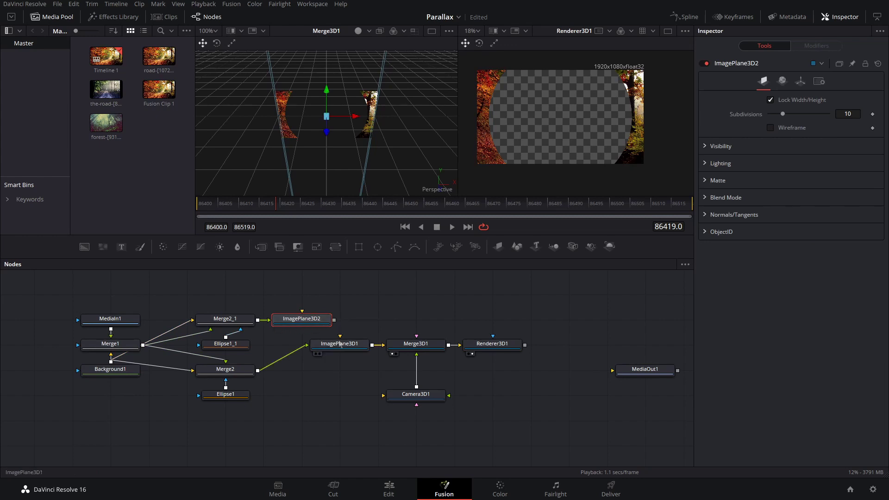
{"action": "left_click_drag", "start_coordinate": [340, 346], "coordinate": [299, 371]}
{"action": "left_click_drag", "start_coordinate": [334, 320], "coordinate": [419, 349]}
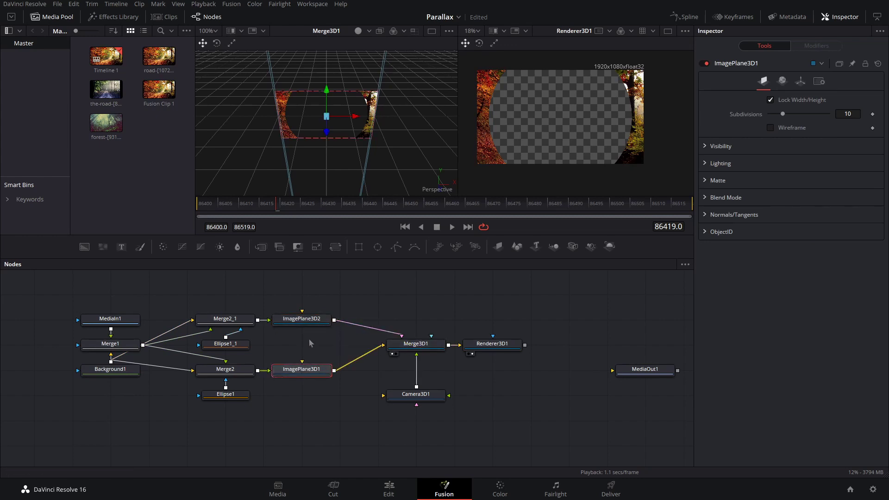
- Shrink the Ellipse1_1 mask to a width and height of about 0.637
{"action": "left_click", "coordinate": [292, 323]}
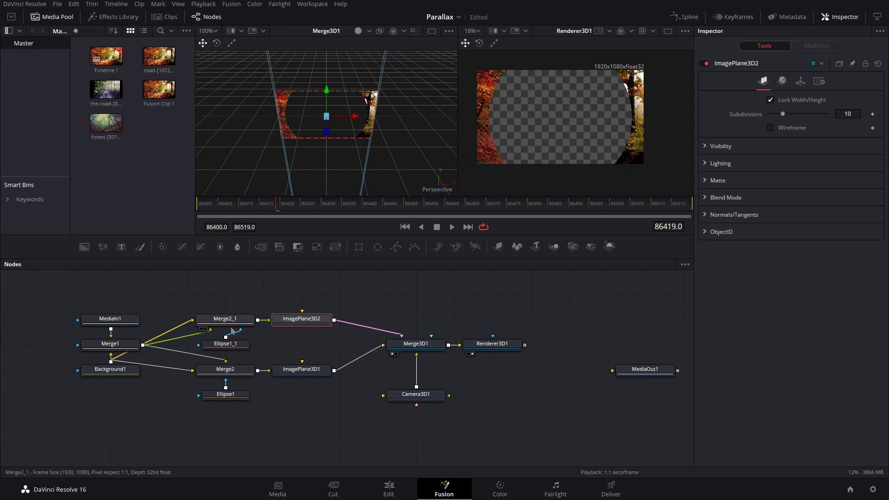
{"action": "left_click", "coordinate": [225, 343]}
{"action": "left_click_drag", "start_coordinate": [614, 68], "coordinate": [602, 86]}
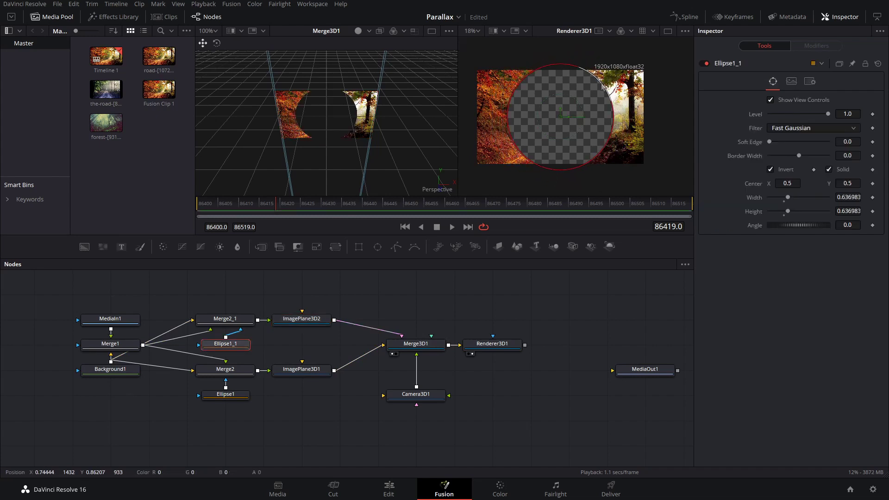
- Push ImagePlane3D2 back behind the first image plane by setting its Z translation to -0.3
{"action": "left_click", "coordinate": [302, 318]}
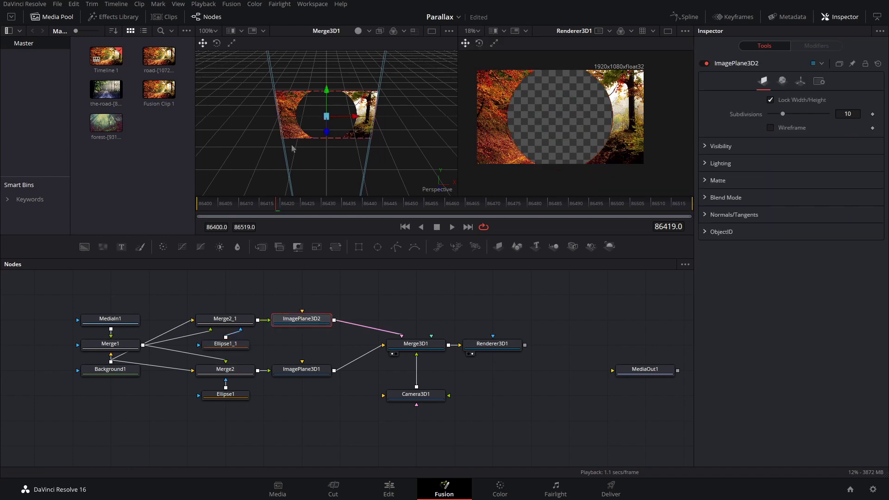
{"action": "left_click_drag", "start_coordinate": [293, 148], "coordinate": [251, 146]}
{"action": "left_click", "coordinate": [800, 81]}
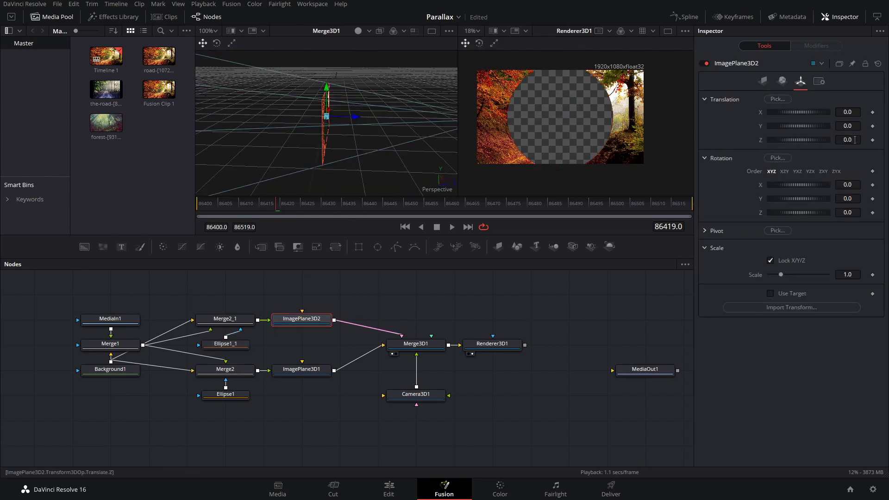
{"action": "left_click", "coordinate": [855, 139]}
{"action": "type", "text": "-0.3"}
{"action": "key", "text": "Tab"}
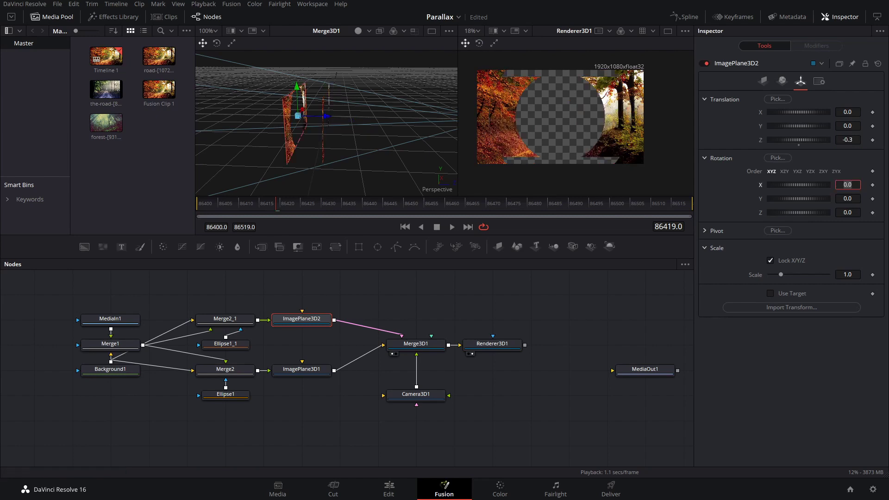
- Enlarge ImagePlane3D2 to a scale of 1.182 and inspect how the layer edges line up in the rendered view
{"action": "left_click_drag", "start_coordinate": [274, 132], "coordinate": [250, 158]}
{"action": "scroll", "coordinate": [541, 156], "scroll_direction": "up", "scroll_amount": 2}
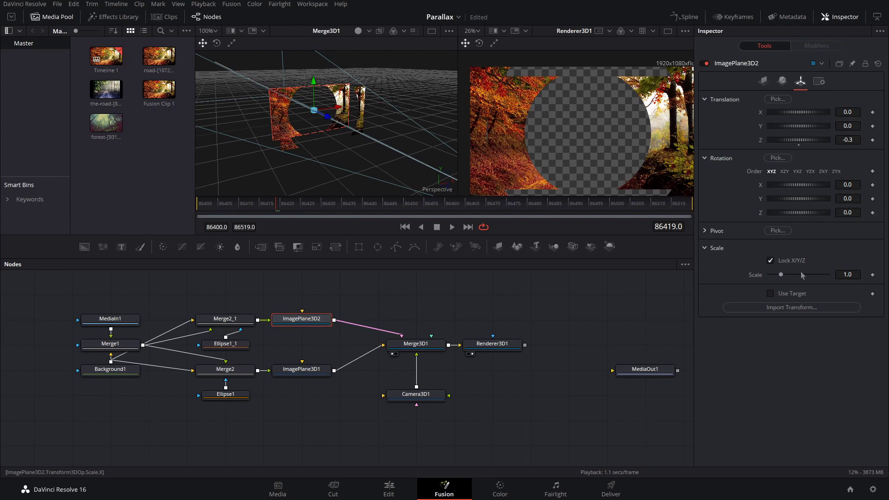
{"action": "left_click_drag", "start_coordinate": [780, 275], "coordinate": [783, 277]}
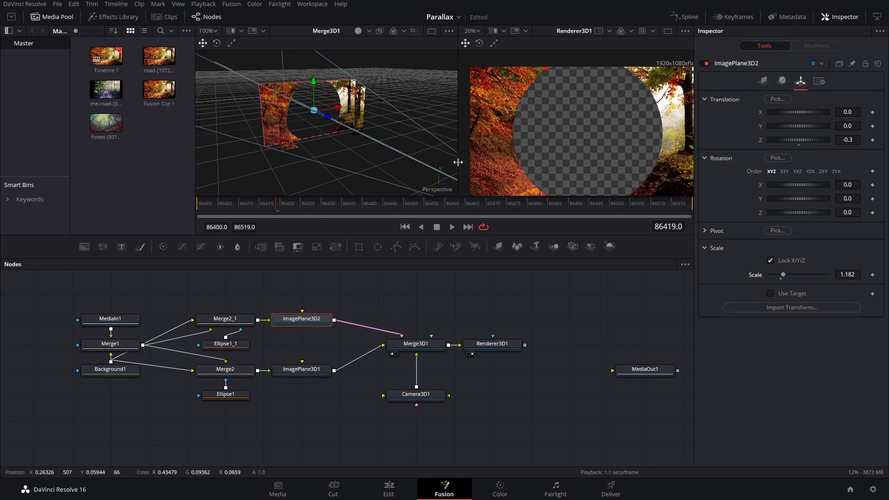
{"action": "scroll", "coordinate": [559, 126], "scroll_direction": "up", "scroll_amount": 5}
{"action": "left_click_drag", "start_coordinate": [558, 127], "coordinate": [613, 37]}
{"action": "left_click_drag", "start_coordinate": [581, 146], "coordinate": [522, 91]}
{"action": "left_click_drag", "start_coordinate": [591, 169], "coordinate": [526, 80]}
{"action": "left_click_drag", "start_coordinate": [583, 119], "coordinate": [547, 335]}
{"action": "scroll", "coordinate": [514, 153], "scroll_direction": "up", "scroll_amount": 1}
{"action": "scroll", "coordinate": [528, 139], "scroll_direction": "down", "scroll_amount": 6}
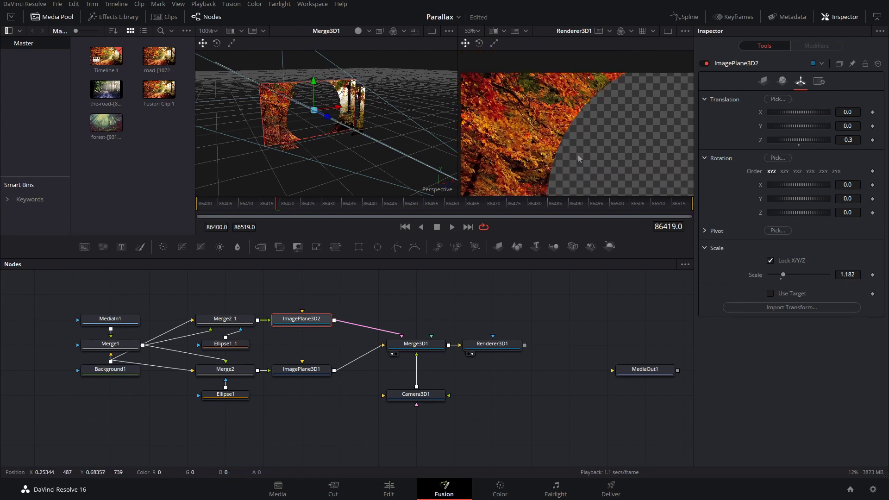
- Fine-tune the scale of ImagePlane3D2_1_1, the layer at Z -0.9, to match the layers in front
{"action": "left_click_drag", "start_coordinate": [332, 139], "coordinate": [427, 147]}
{"action": "left_click_drag", "start_coordinate": [304, 134], "coordinate": [332, 129]}
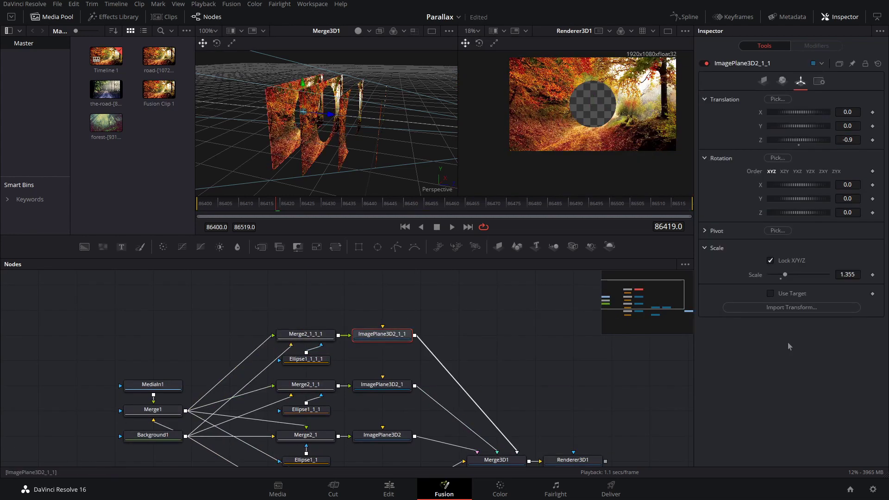
{"action": "scroll", "coordinate": [569, 83], "scroll_direction": "up", "scroll_amount": 5}
{"action": "mouse_move", "coordinate": [786, 275]}
{"action": "left_mouse_down"}
{"action": "mouse_move", "coordinate": [801, 275]}
{"action": "mouse_move", "coordinate": [784, 274]}
{"action": "left_mouse_up"}
{"action": "scroll", "coordinate": [556, 139], "scroll_direction": "up", "scroll_amount": 3}
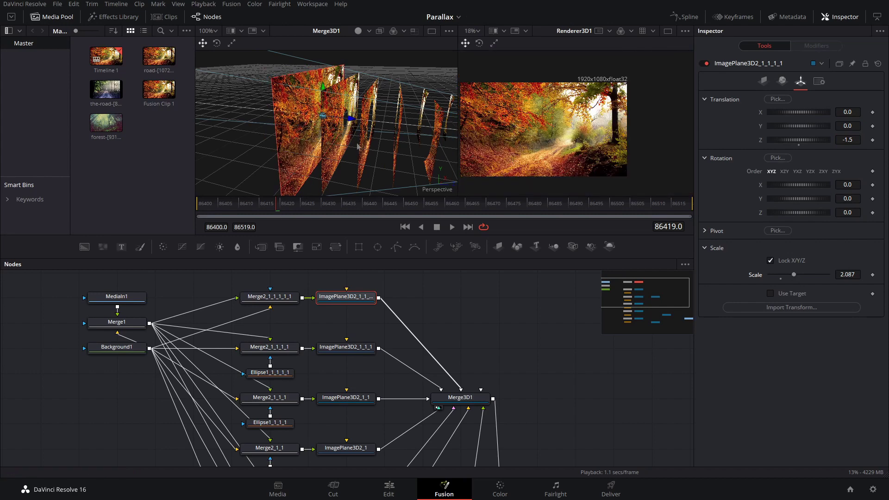
- Reduce the rearmost plane, ImagePlane3D2_1_1_1_1, to a scale of 1.898 so that it just covers the camera's field of view
{"action": "left_click_drag", "start_coordinate": [357, 147], "coordinate": [317, 142]}
{"action": "scroll", "coordinate": [264, 141], "scroll_direction": "down", "scroll_amount": 5}
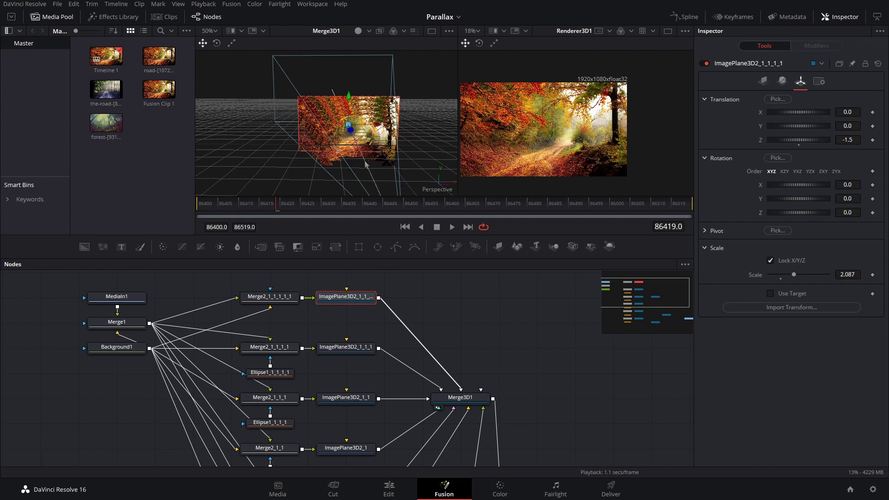
{"action": "left_click_drag", "start_coordinate": [339, 169], "coordinate": [317, 159]}
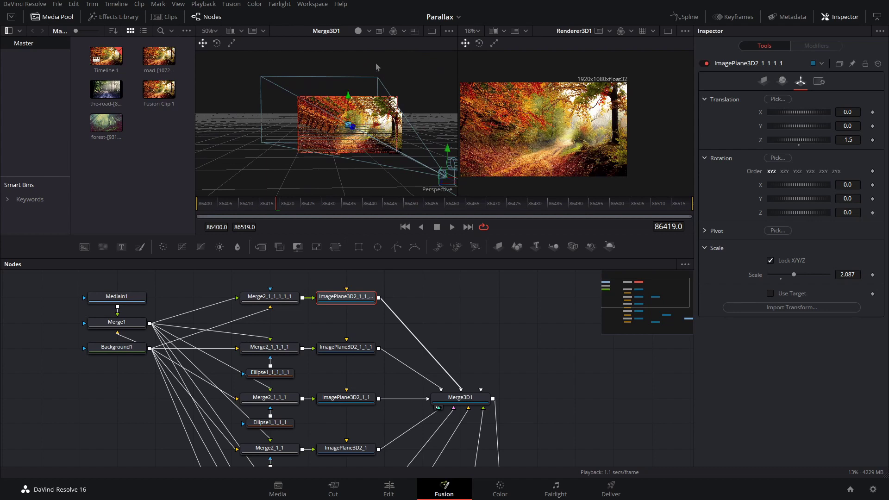
{"action": "left_click_drag", "start_coordinate": [342, 131], "coordinate": [442, 156]}
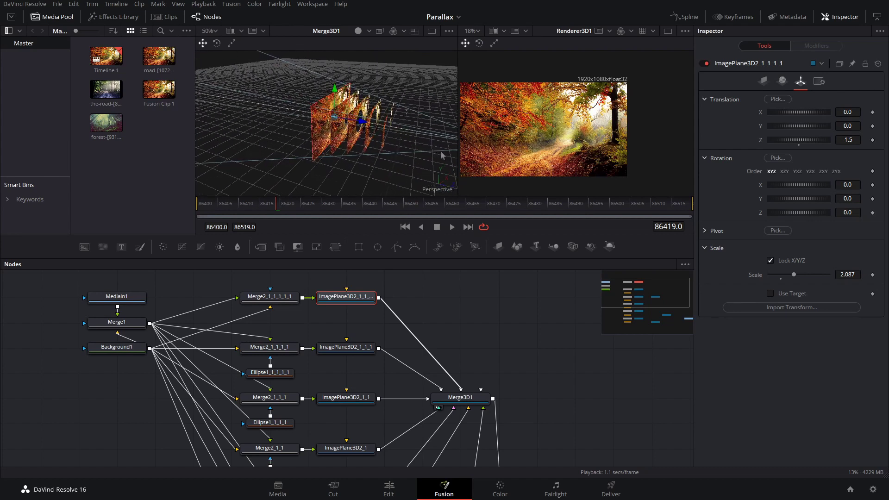
{"action": "left_click_drag", "start_coordinate": [368, 133], "coordinate": [323, 113]}
{"action": "scroll", "coordinate": [323, 113], "scroll_direction": "up", "scroll_amount": 5}
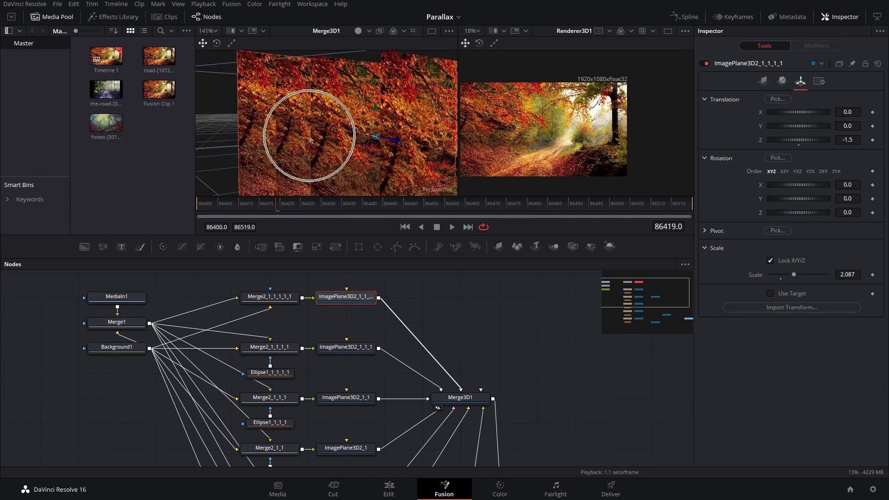
{"action": "left_click_drag", "start_coordinate": [329, 166], "coordinate": [302, 158]}
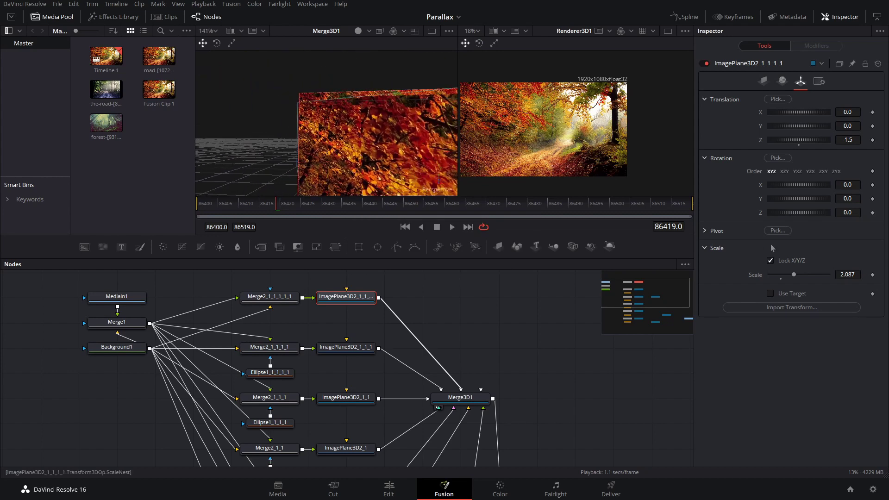
{"action": "left_click_drag", "start_coordinate": [794, 275], "coordinate": [792, 275]}
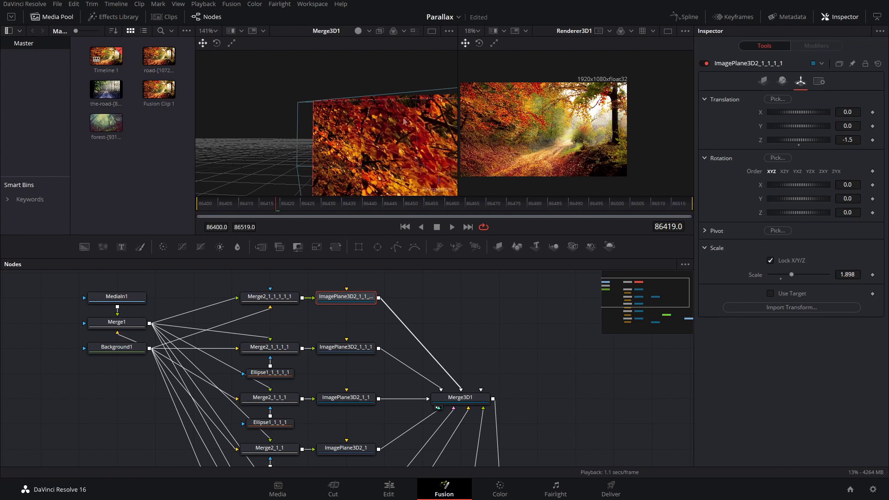
{"action": "left_click_drag", "start_coordinate": [311, 107], "coordinate": [359, 130]}
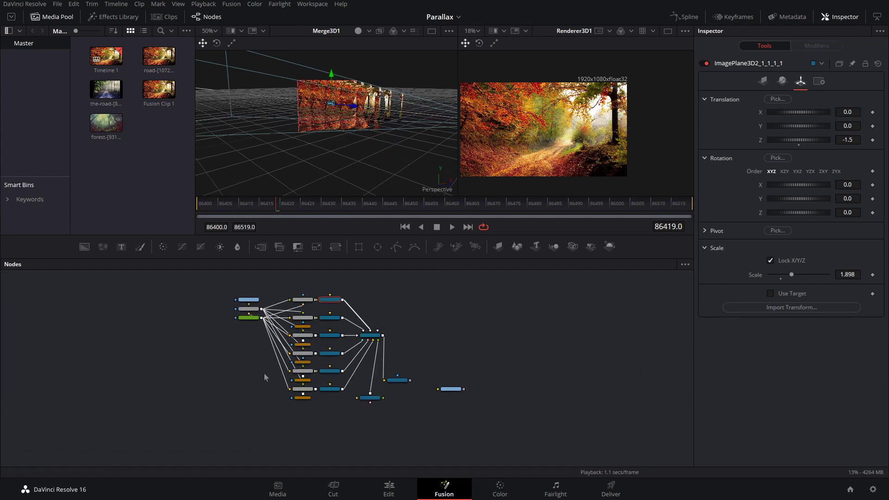
- Move MediaIn1, Merge1 and Background1 together to a lower spot beside the stacked merge nodes
{"action": "scroll", "coordinate": [243, 376], "scroll_direction": "up", "scroll_amount": 2}
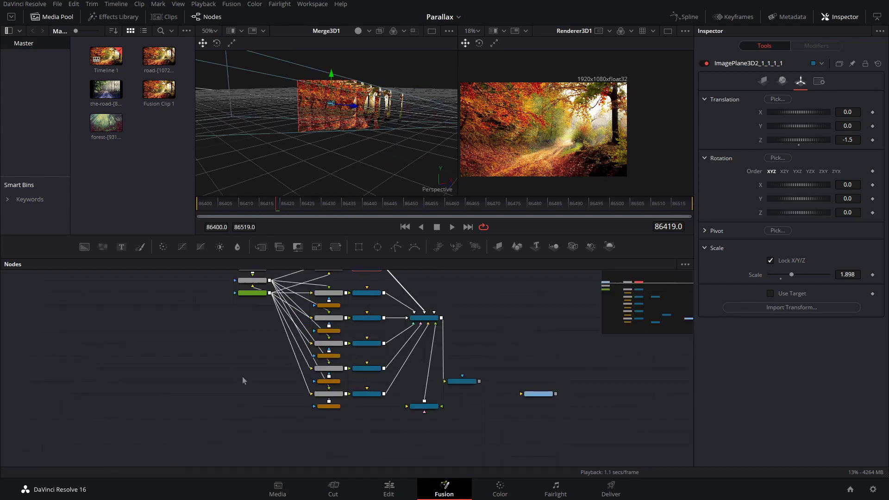
{"action": "left_click_drag", "start_coordinate": [243, 377], "coordinate": [252, 252]}
{"action": "left_click_drag", "start_coordinate": [260, 329], "coordinate": [244, 423]}
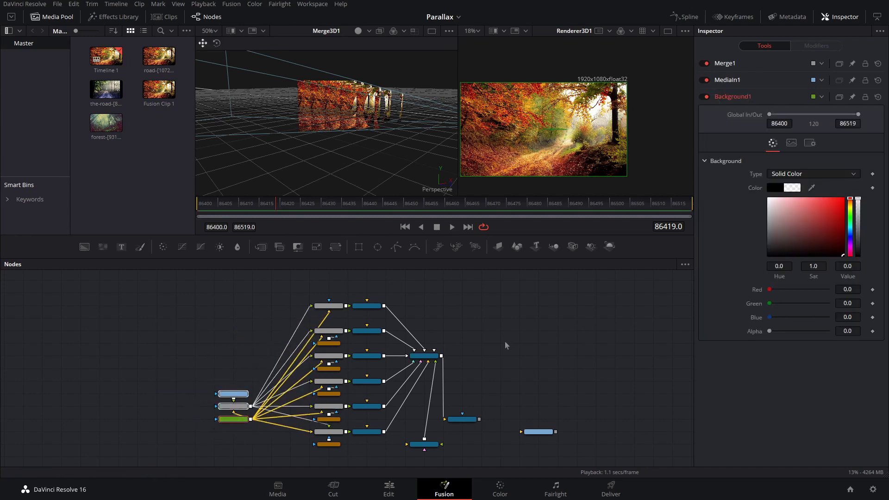
- Animate Camera3D1 along Z with a keyframe at frame 86400 and another at about -0.942 at frame 86519
{"action": "scroll", "coordinate": [507, 345], "scroll_direction": "up", "scroll_amount": 3}
{"action": "left_click", "coordinate": [341, 405]}
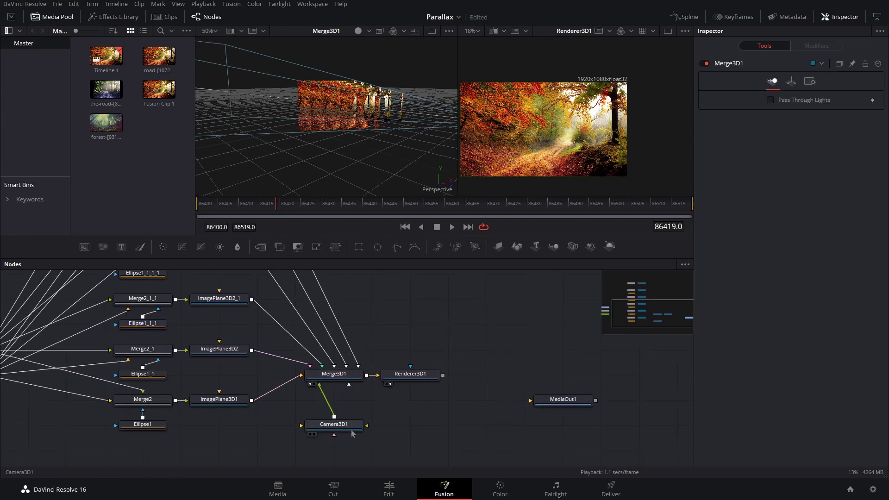
{"action": "left_click", "coordinate": [350, 431]}
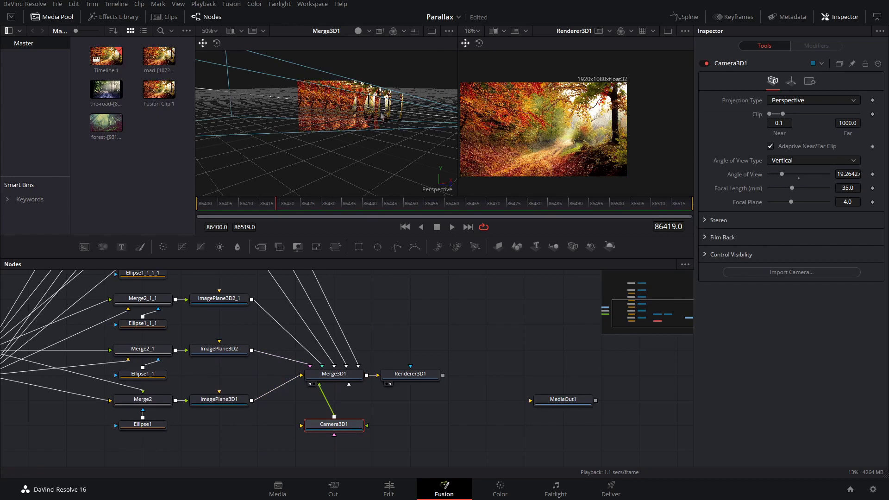
{"action": "left_click_drag", "start_coordinate": [382, 116], "coordinate": [298, 149]}
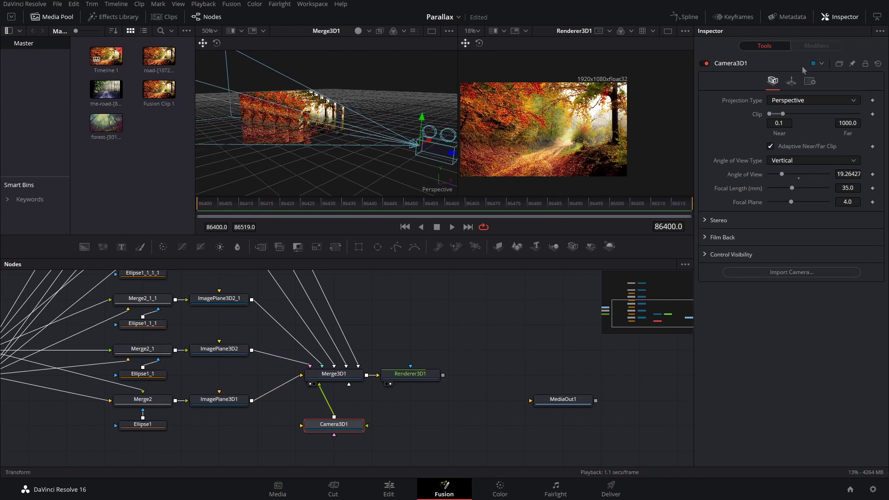
{"action": "left_click", "coordinate": [791, 81]}
{"action": "left_click", "coordinate": [873, 140]}
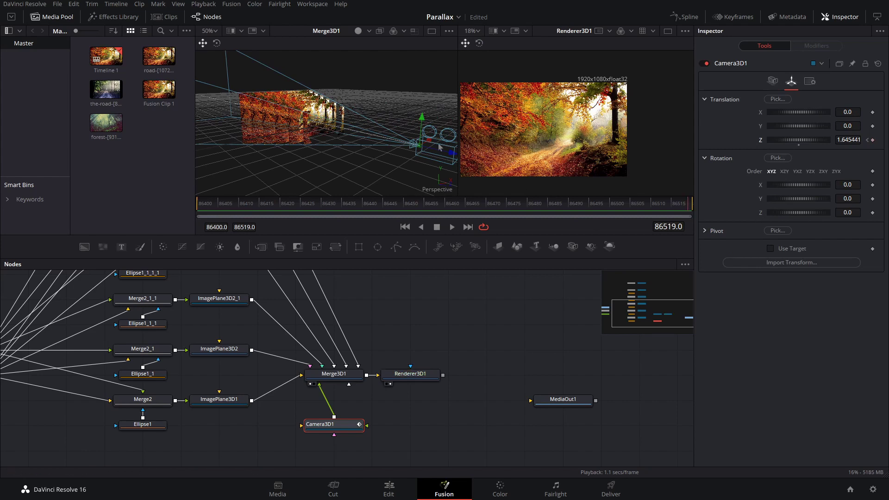
{"action": "left_click_drag", "start_coordinate": [454, 158], "coordinate": [326, 147]}
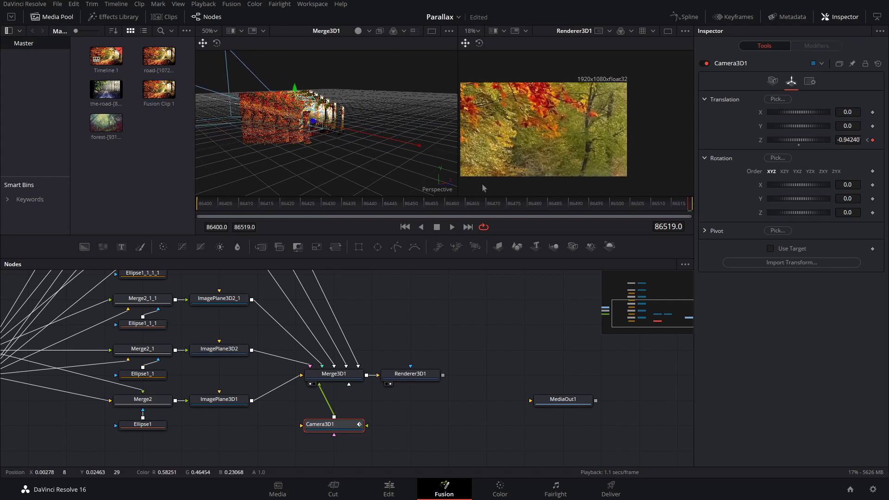
- Play the camera move from the first frame, and examine the parallax and the spacing of the layers in the 3D view
{"action": "left_click_drag", "start_coordinate": [491, 204], "coordinate": [126, 211]}
{"action": "left_click_drag", "start_coordinate": [554, 132], "coordinate": [595, 128]}
{"action": "key", "text": "space"}
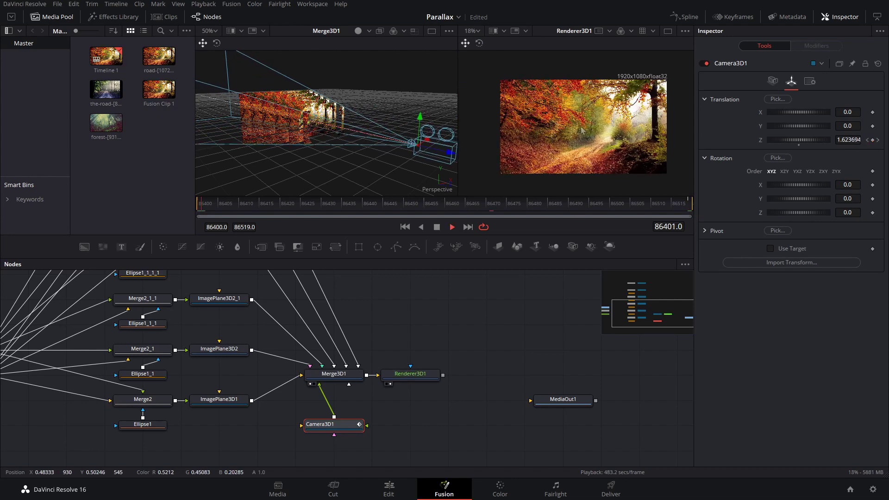
{"action": "scroll", "coordinate": [595, 129], "scroll_direction": "up", "scroll_amount": 2}
{"action": "left_click", "coordinate": [599, 131]}
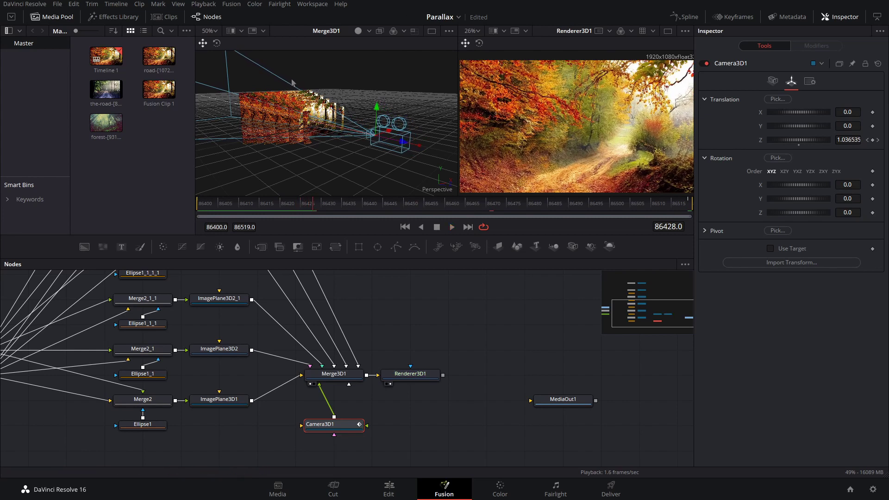
{"action": "left_click_drag", "start_coordinate": [294, 85], "coordinate": [360, 130]}
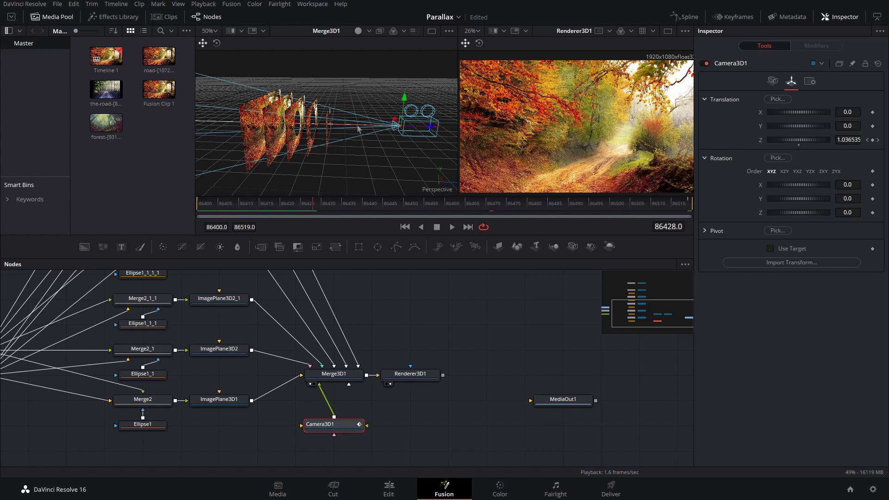
{"action": "left_click_drag", "start_coordinate": [315, 133], "coordinate": [333, 134]}
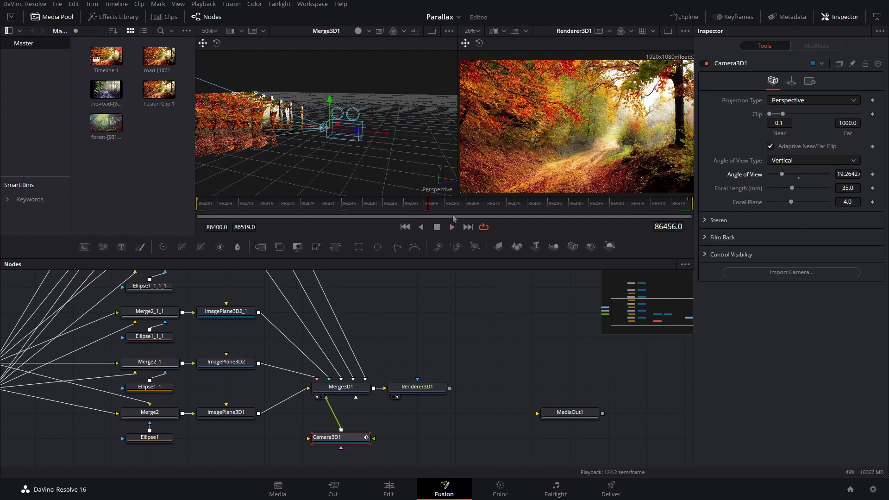
- Lower the preview rendering quality and replay the camera move from the first frame
{"action": "right_click", "coordinate": [512, 230]}
{"action": "left_click", "coordinate": [544, 235]}
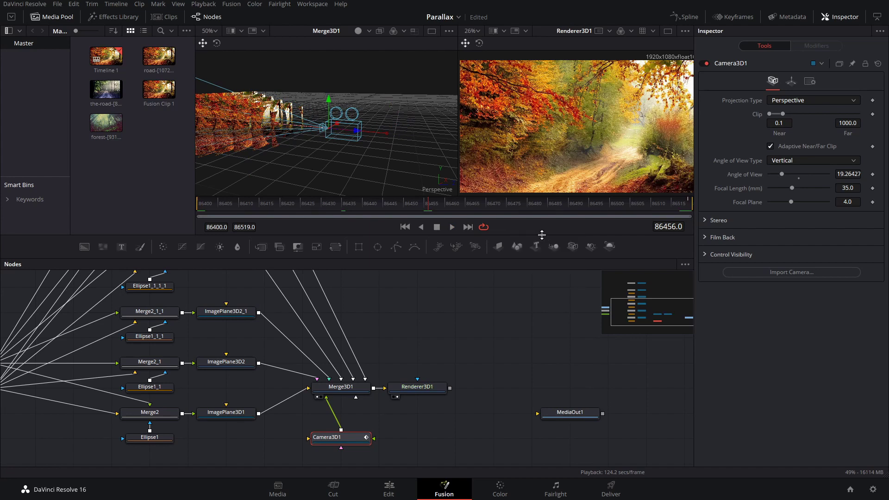
{"action": "left_click_drag", "start_coordinate": [427, 210], "coordinate": [1, 201]}
{"action": "key", "text": "space"}
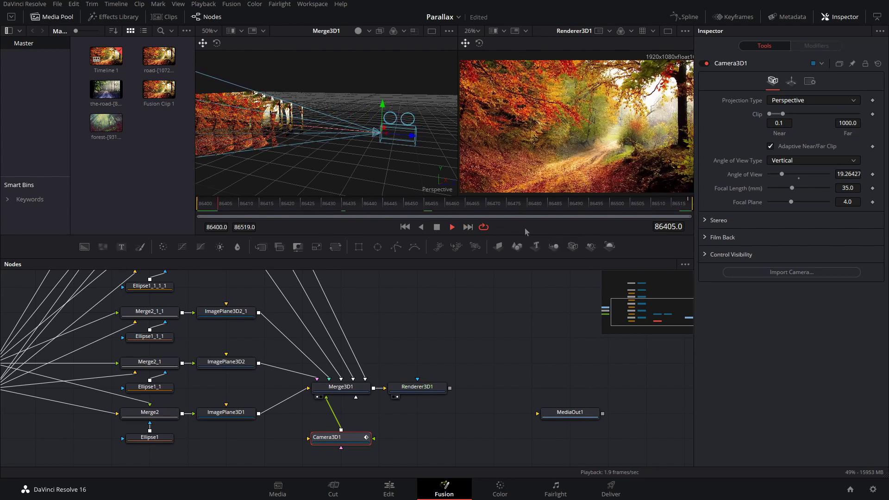
{"action": "key", "text": "space"}
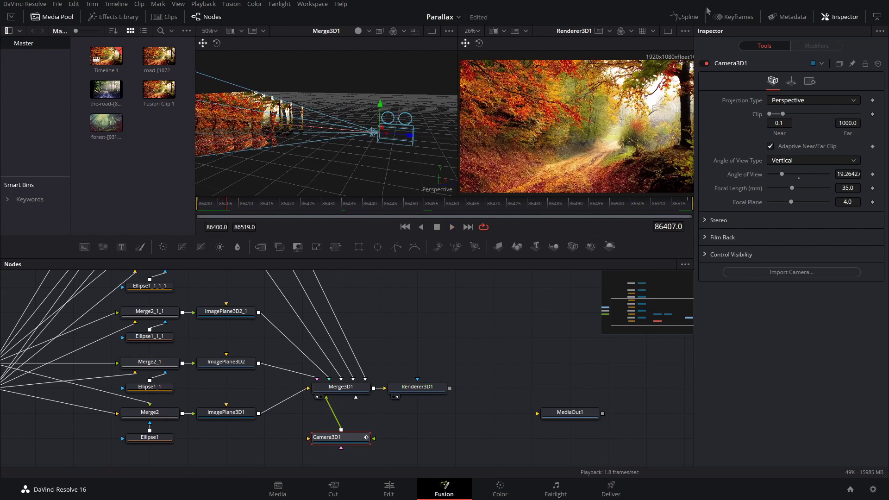
- Ease Camera3D1's Z Offset keyframes in the Spline editor, with Ease In at 43.9 and Ease Out at 43.0
{"action": "left_click", "coordinate": [690, 17]}
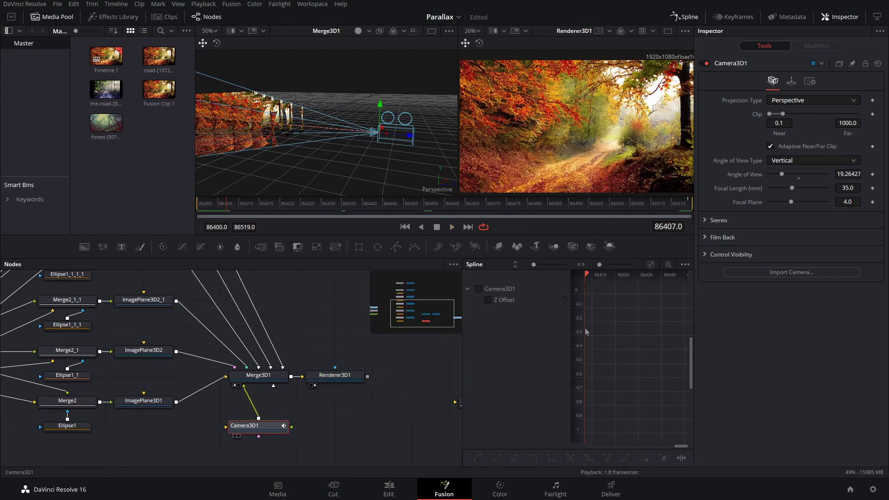
{"action": "scroll", "coordinate": [643, 348], "scroll_direction": "down", "scroll_amount": 6}
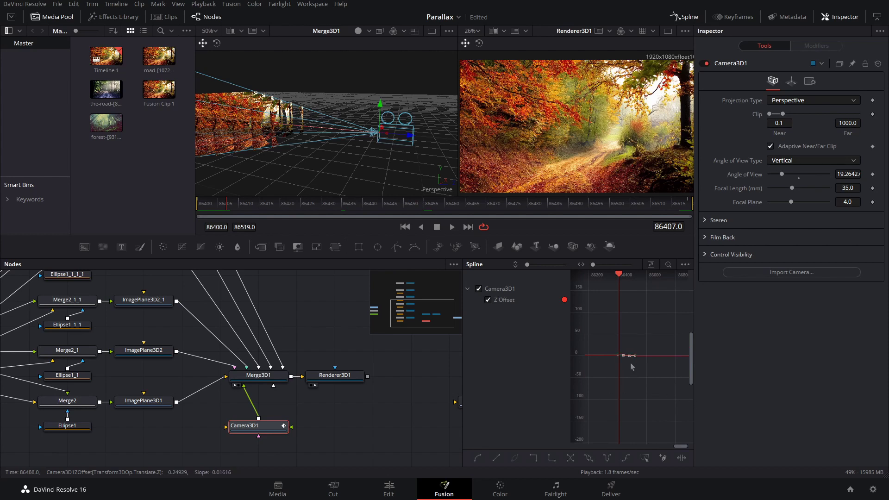
{"action": "scroll", "coordinate": [632, 367], "scroll_direction": "up", "scroll_amount": 5}
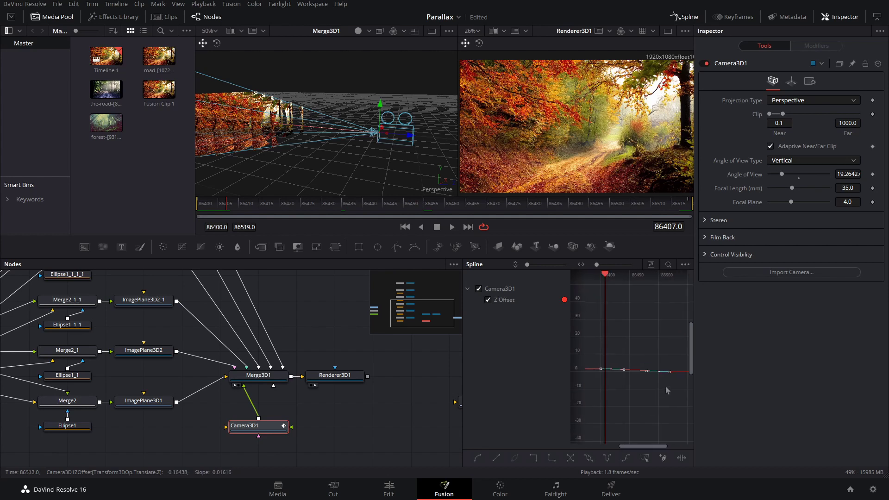
{"action": "key", "text": "t"}
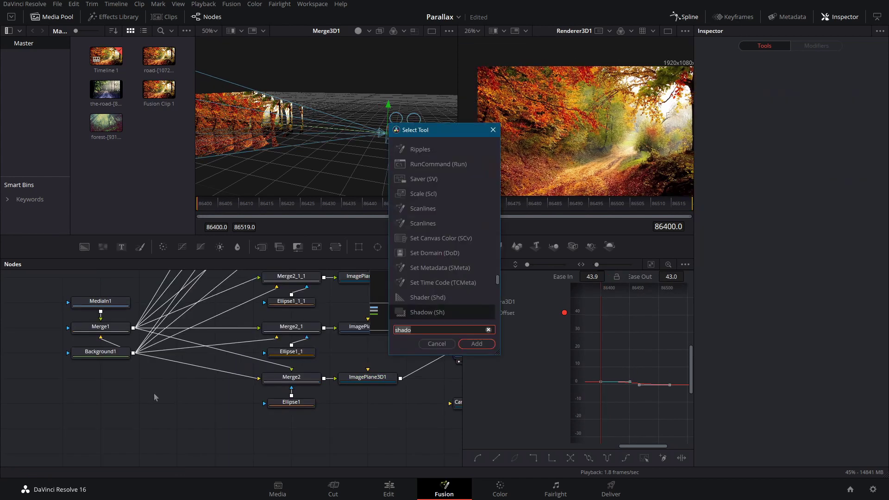
- Add a Drop Shadow node to the composition and set its drop angle to 180
{"action": "type", "text": "w"}
{"action": "key", "text": "Return"}
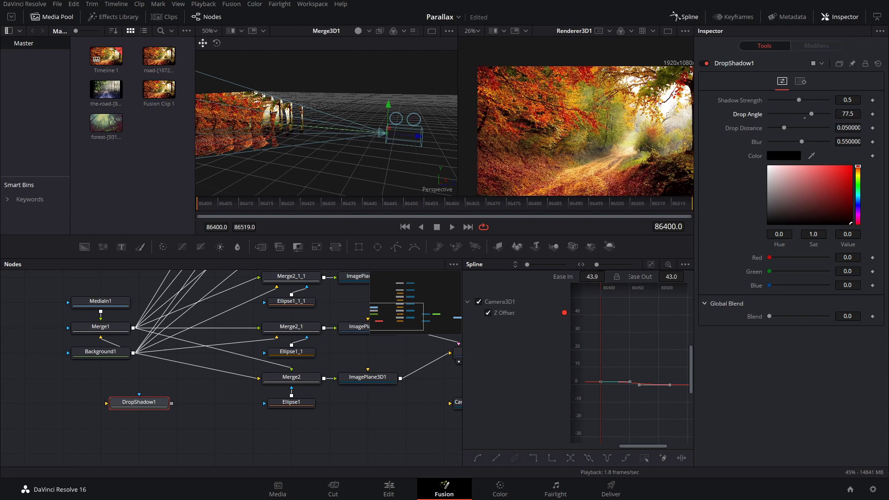
{"action": "left_click_drag", "start_coordinate": [808, 114], "coordinate": [814, 116]}
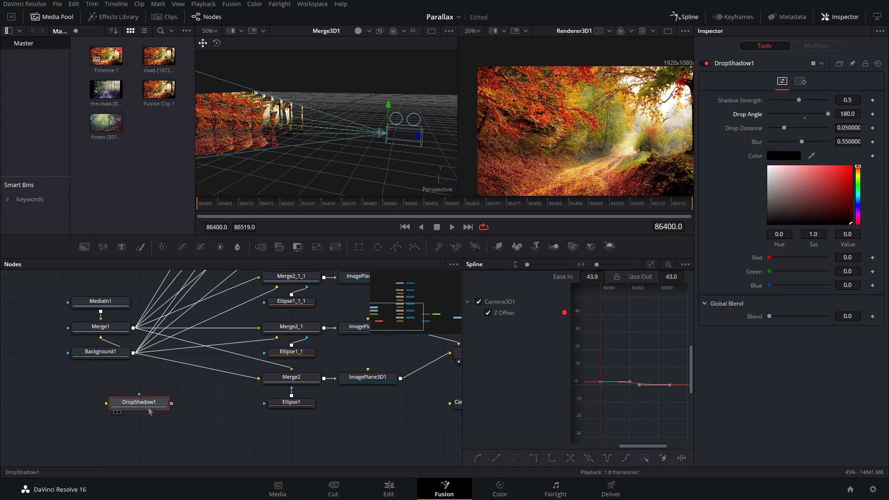
- Duplicate the Drop Shadow node after the first one and set the copy's drop angle to 0
{"action": "key", "text": "ctrl+v"}
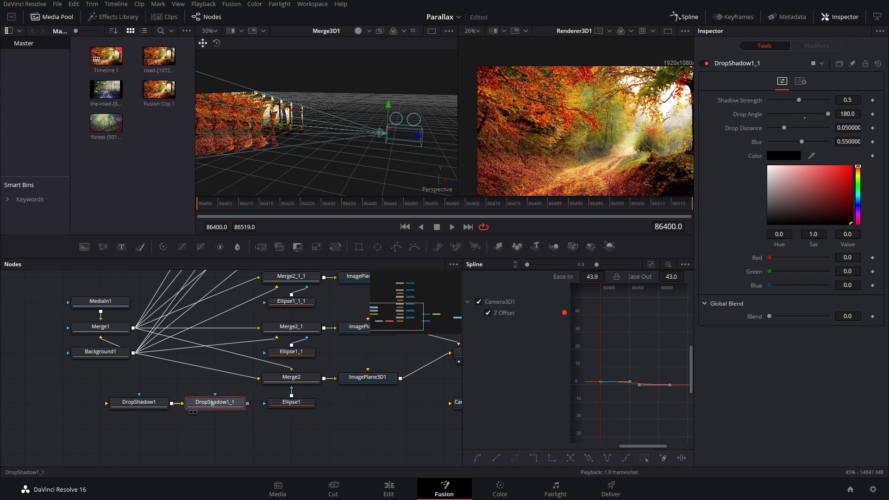
{"action": "left_click_drag", "start_coordinate": [832, 115], "coordinate": [803, 120]}
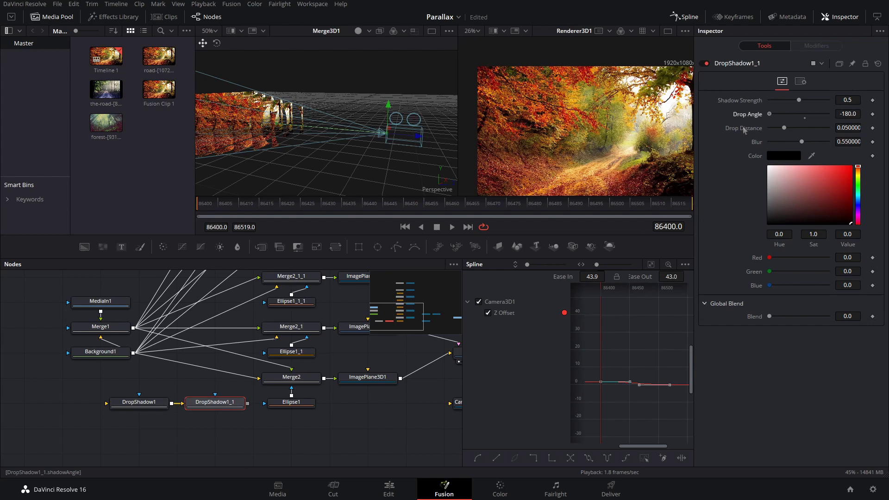
{"action": "type", "text": "0"}
{"action": "key", "text": "Tab"}
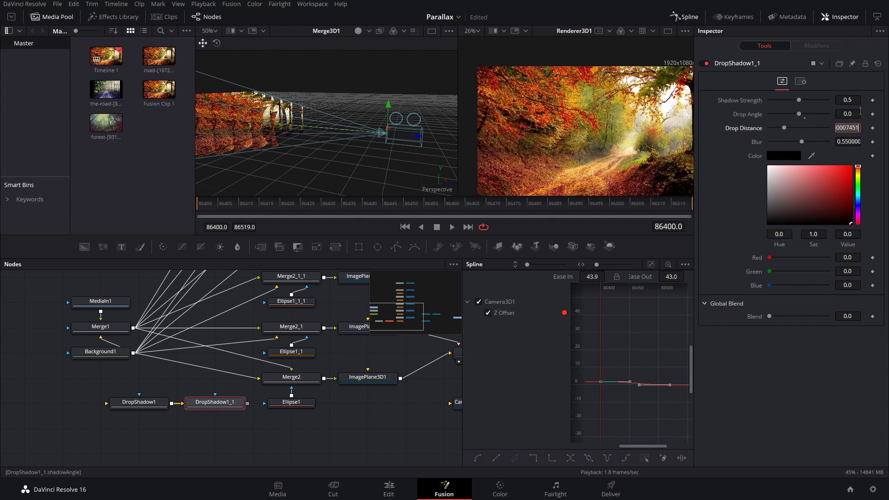
- Link the second drop shadow's Shadow Strength to DropShadow1's Shadow Strength with an expression
{"action": "left_click", "coordinate": [192, 431]}
{"action": "mouse_move", "coordinate": [124, 381]}
{"action": "left_mouse_down"}
{"action": "mouse_move", "coordinate": [214, 412]}
{"action": "mouse_move", "coordinate": [116, 384]}
{"action": "left_mouse_up"}
{"action": "left_click", "coordinate": [213, 417]}
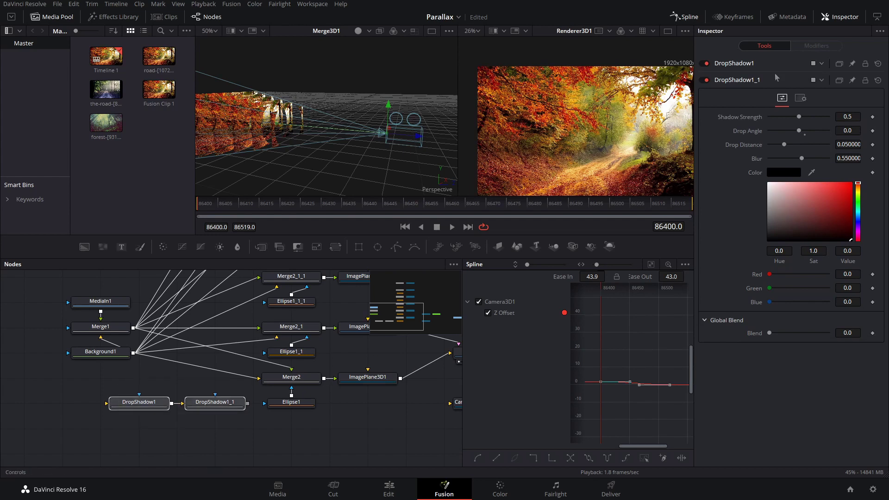
{"action": "left_click", "coordinate": [764, 65]}
{"action": "left_click", "coordinate": [764, 79]}
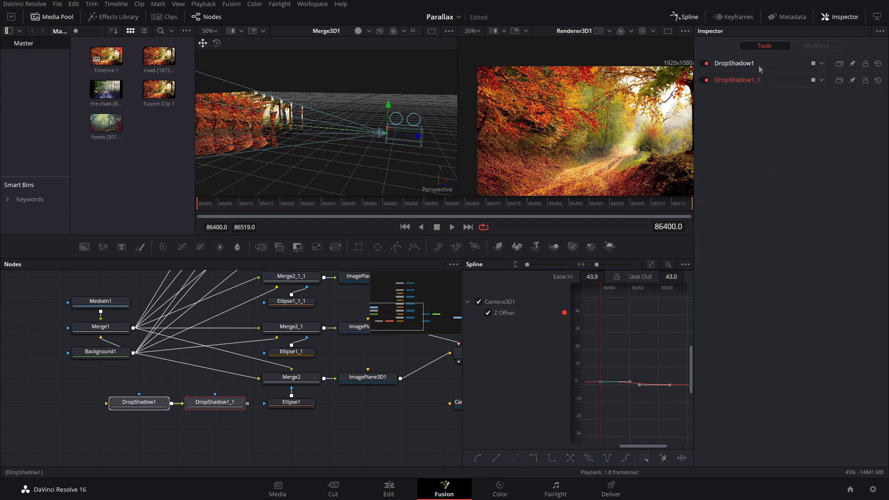
{"action": "left_click", "coordinate": [755, 67]}
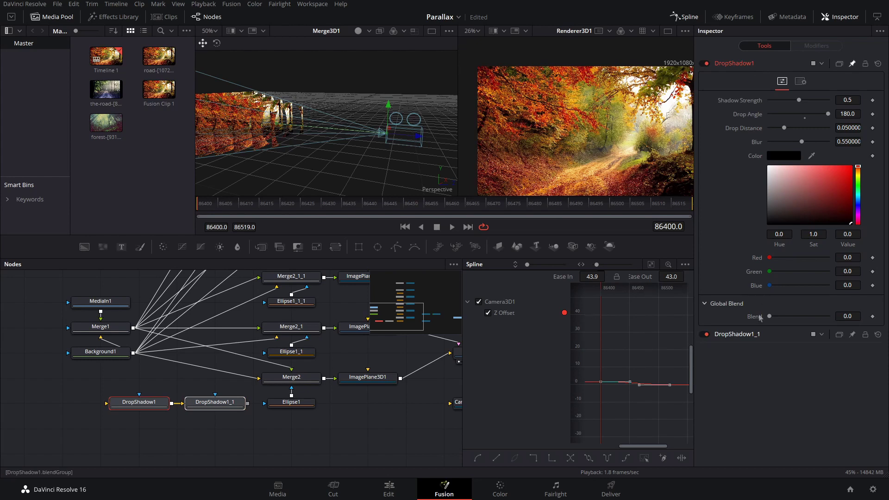
{"action": "left_click", "coordinate": [747, 340]}
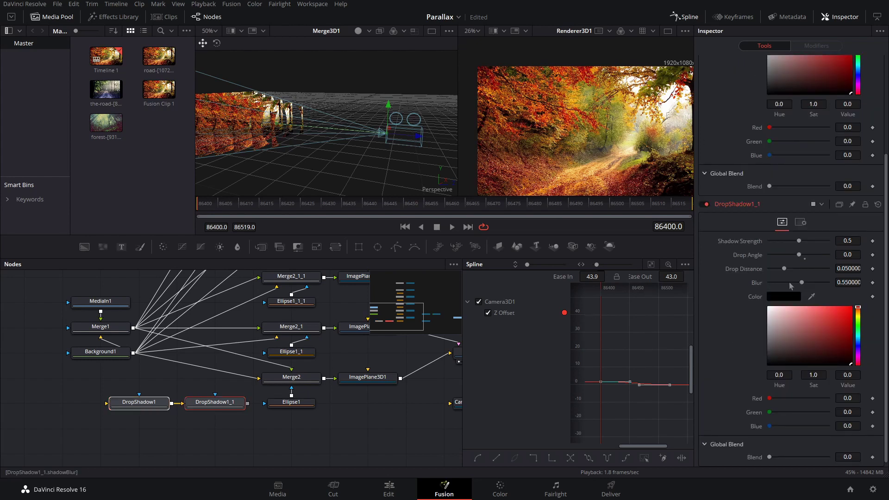
{"action": "right_click", "coordinate": [741, 245]}
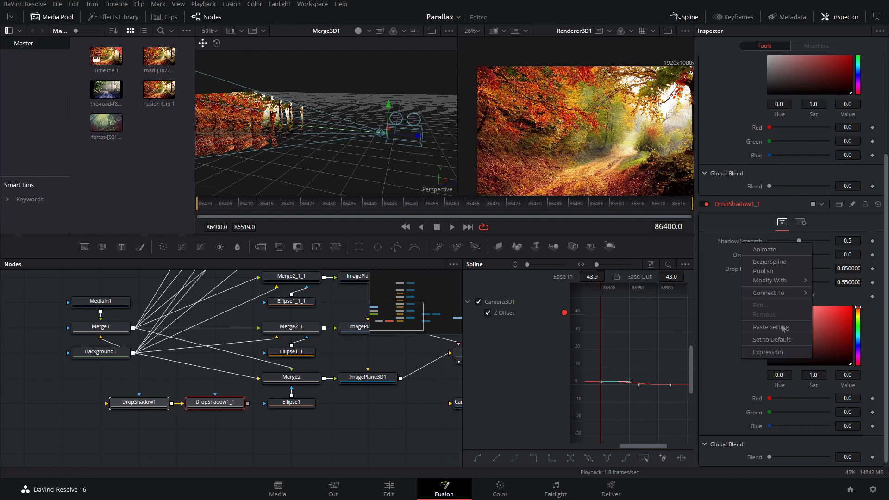
{"action": "left_click", "coordinate": [768, 352]}
{"action": "left_click_drag", "start_coordinate": [771, 385], "coordinate": [753, 102]}
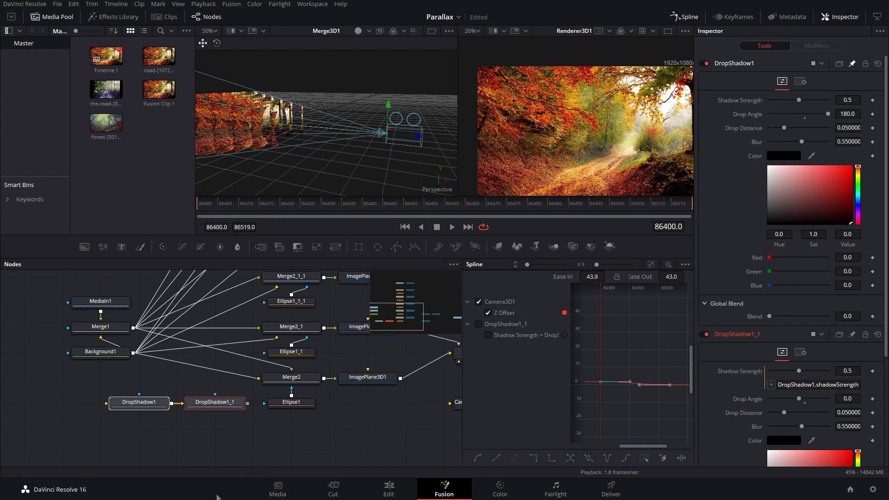
- Rename the second drop shadow node Shadow2 and the first one Shadow1
{"action": "key", "text": "F2"}
{"action": "type", "text": "Shadow23"}
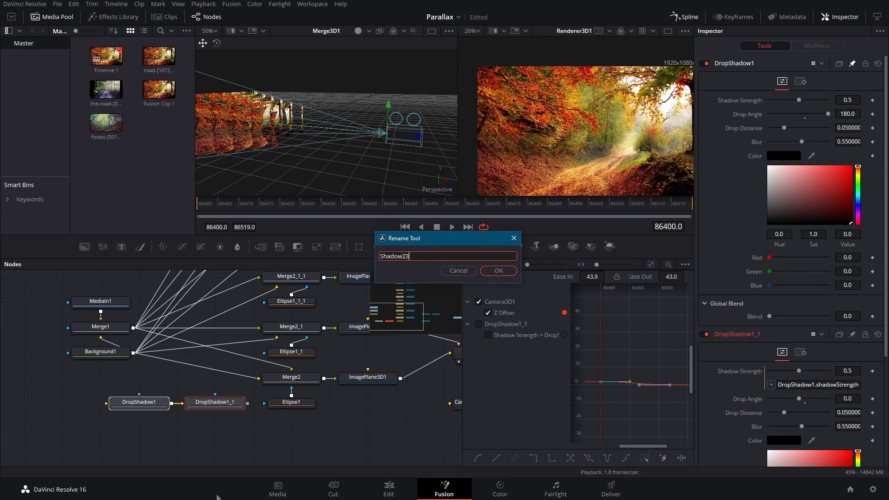
{"action": "key", "text": "BackSpace"}
{"action": "key", "text": "Return"}
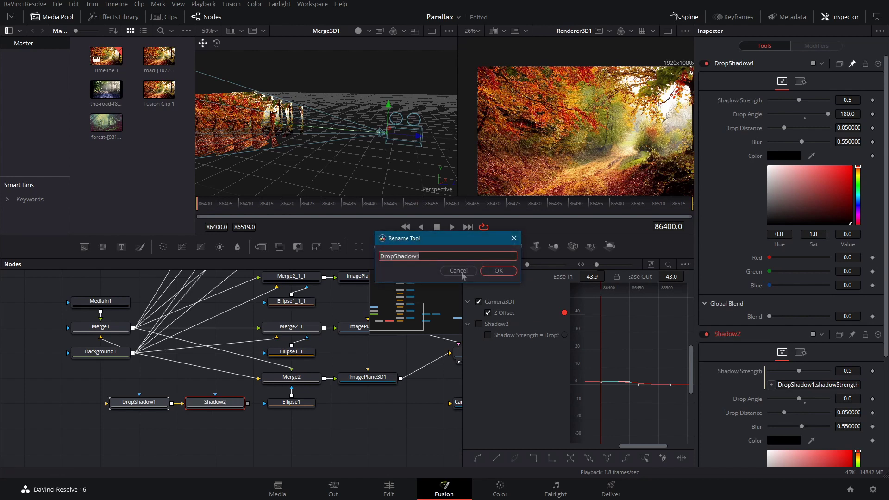
{"action": "type", "text": "Shadow1"}
{"action": "key", "text": "Return"}
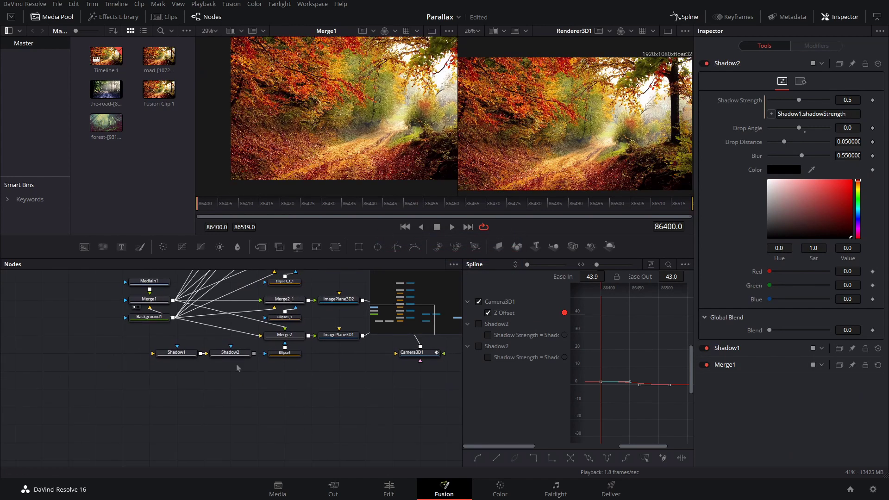
- Move the Shadow1 and Shadow2 nodes together into the empty area below the node tree
{"action": "left_click_drag", "start_coordinate": [240, 380], "coordinate": [169, 332]}
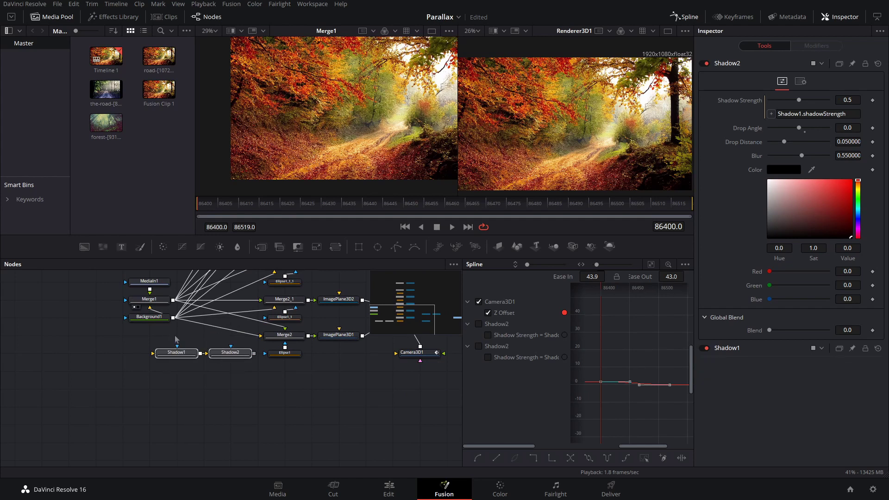
{"action": "left_click_drag", "start_coordinate": [219, 359], "coordinate": [353, 413]}
{"action": "left_click_drag", "start_coordinate": [181, 398], "coordinate": [191, 454]}
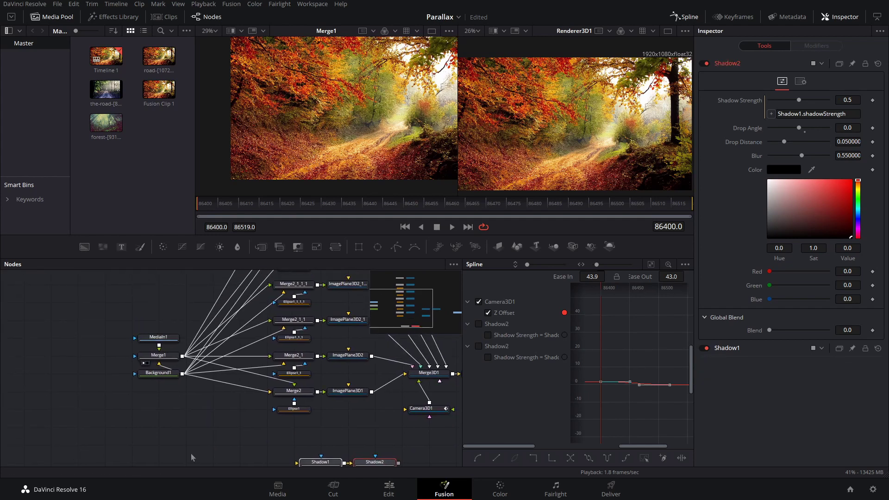
- Move the source, merge and ellipse mask nodes away from the ImagePlane3D nodes to make room between them
{"action": "left_click_drag", "start_coordinate": [168, 414], "coordinate": [146, 321]}
{"action": "left_click_drag", "start_coordinate": [296, 440], "coordinate": [123, 273]}
{"action": "left_click_drag", "start_coordinate": [290, 330], "coordinate": [183, 331]}
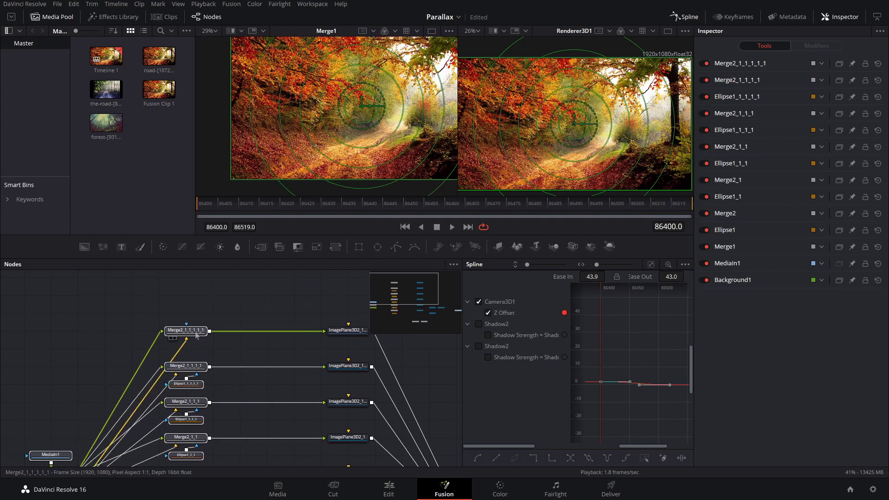
{"action": "left_click", "coordinate": [231, 304]}
{"action": "left_click_drag", "start_coordinate": [250, 366], "coordinate": [255, 286]}
{"action": "left_click_drag", "start_coordinate": [251, 403], "coordinate": [231, 348]}
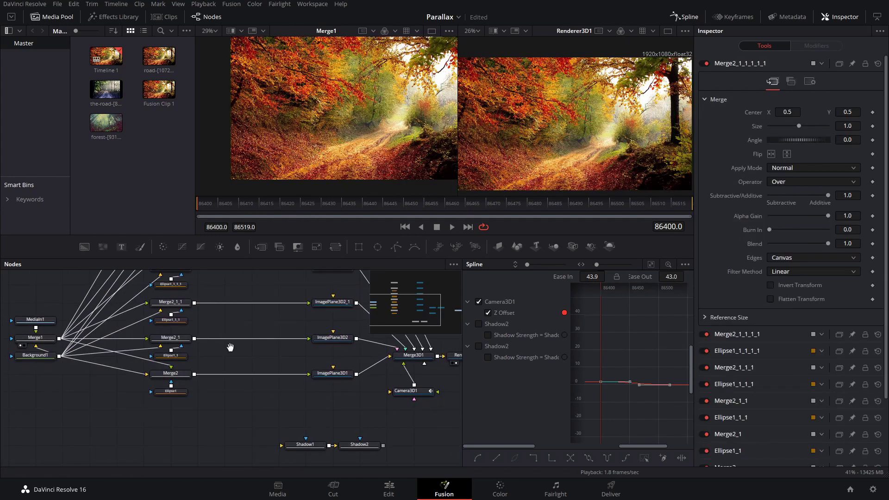
- Insert Shadow1 and Shadow2 between Merge2 and ImagePlane3D1 and align them in that row
{"action": "left_click_drag", "start_coordinate": [416, 423], "coordinate": [235, 387]}
{"action": "scroll", "coordinate": [336, 441], "scroll_direction": "down", "scroll_amount": 1}
{"action": "left_click_drag", "start_coordinate": [304, 362], "coordinate": [203, 381]}
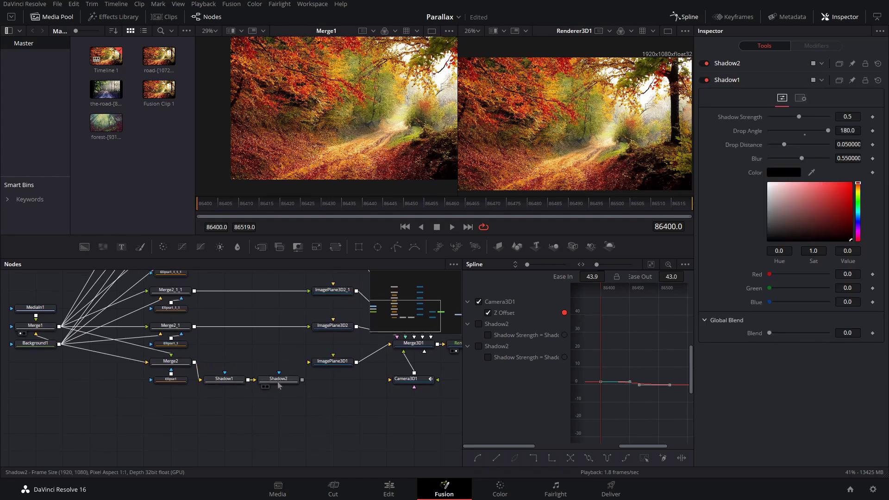
{"action": "left_click_drag", "start_coordinate": [302, 380], "coordinate": [309, 362]}
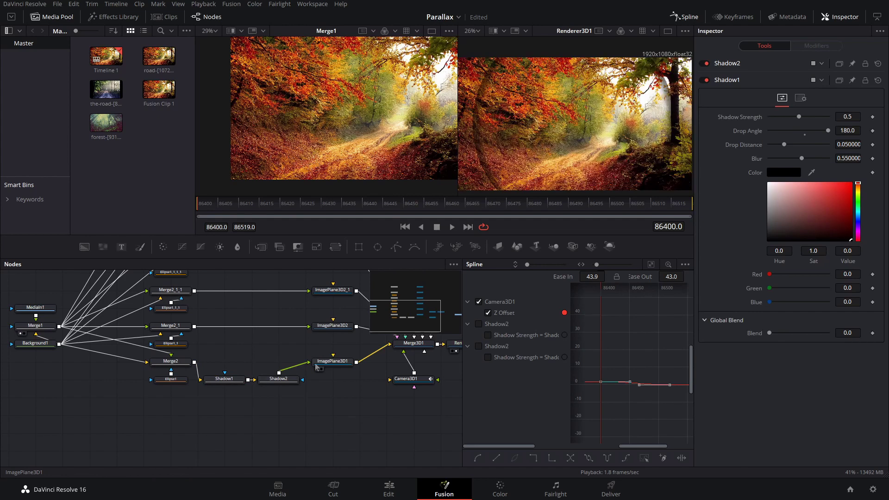
{"action": "left_click_drag", "start_coordinate": [286, 423], "coordinate": [272, 363]}
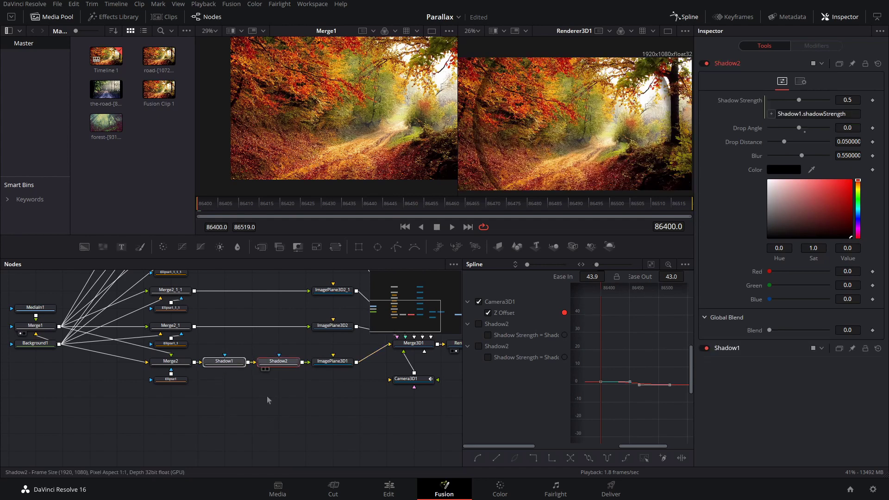
- Adjust Shadow1 to a Shadow Strength of 0.551 and a Drop Distance of 0.0167
{"action": "left_click", "coordinate": [269, 400]}
{"action": "left_click", "coordinate": [226, 363]}
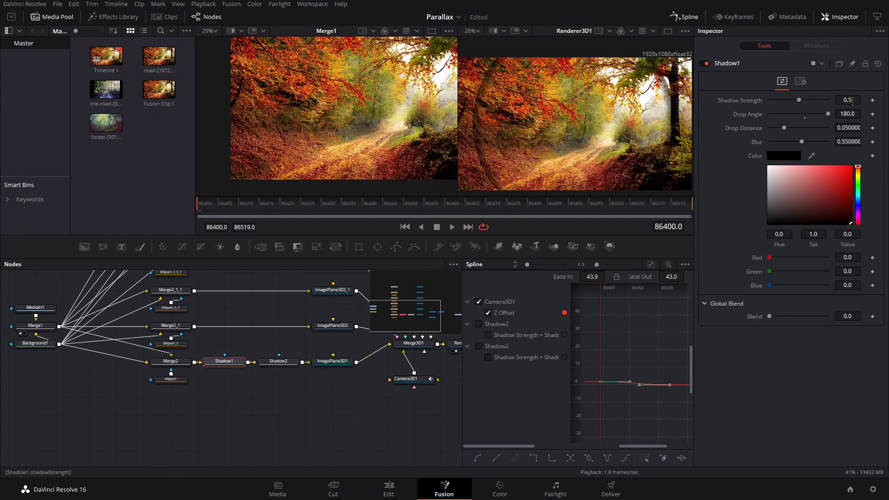
{"action": "left_click_drag", "start_coordinate": [790, 101], "coordinate": [783, 100]}
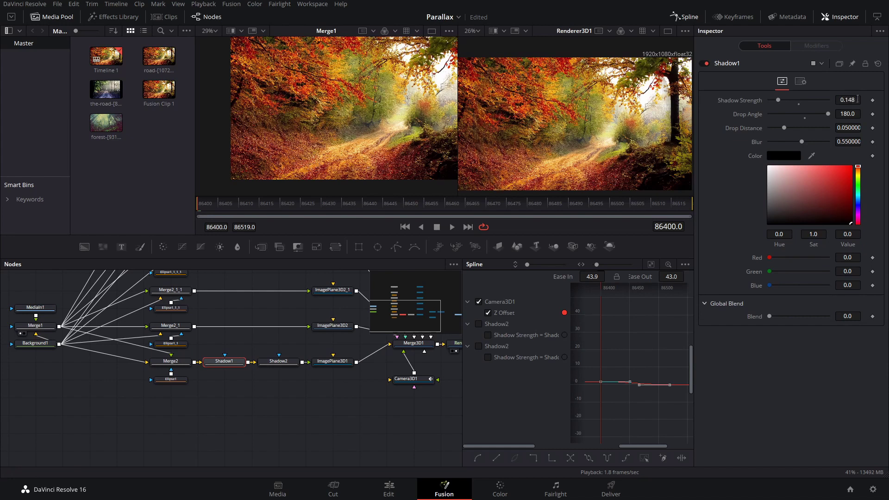
{"action": "left_click_drag", "start_coordinate": [849, 100], "coordinate": [859, 99]}
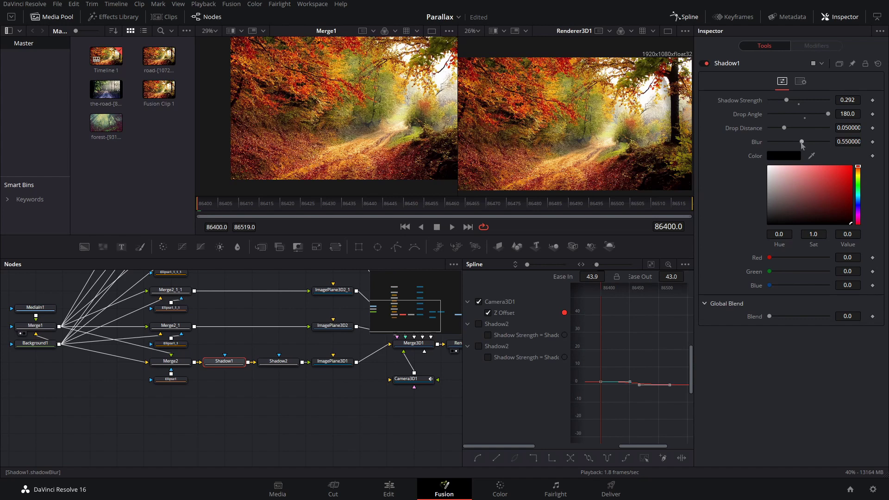
{"action": "mouse_move", "coordinate": [785, 129]}
{"action": "left_mouse_down"}
{"action": "mouse_move", "coordinate": [804, 131]}
{"action": "mouse_move", "coordinate": [776, 133]}
{"action": "left_mouse_up"}
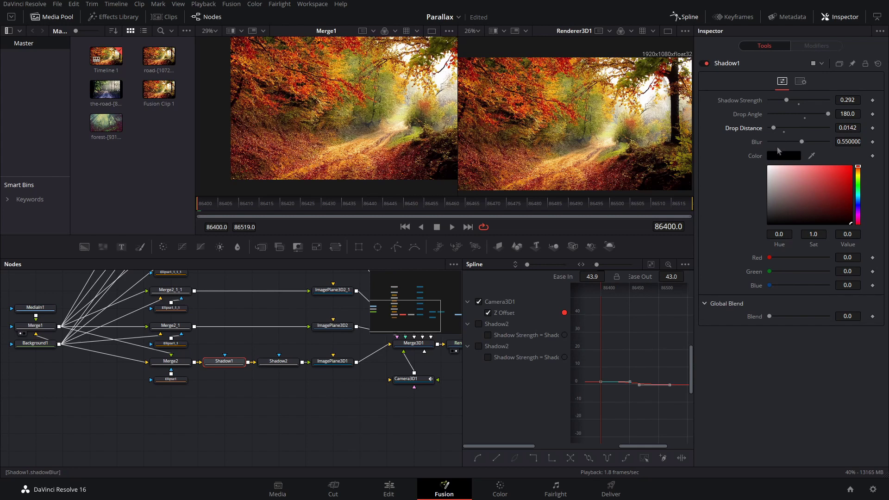
{"action": "left_click_drag", "start_coordinate": [387, 386], "coordinate": [337, 406]}
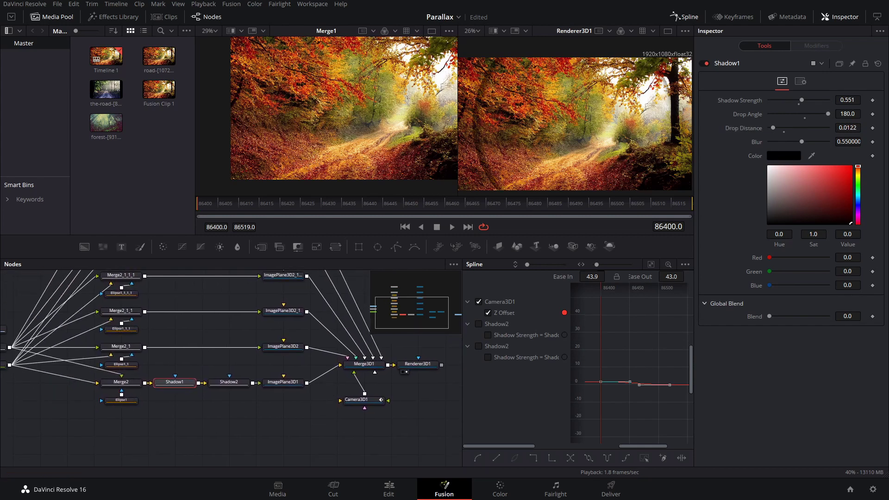
{"action": "left_click_drag", "start_coordinate": [850, 128], "coordinate": [866, 142]}
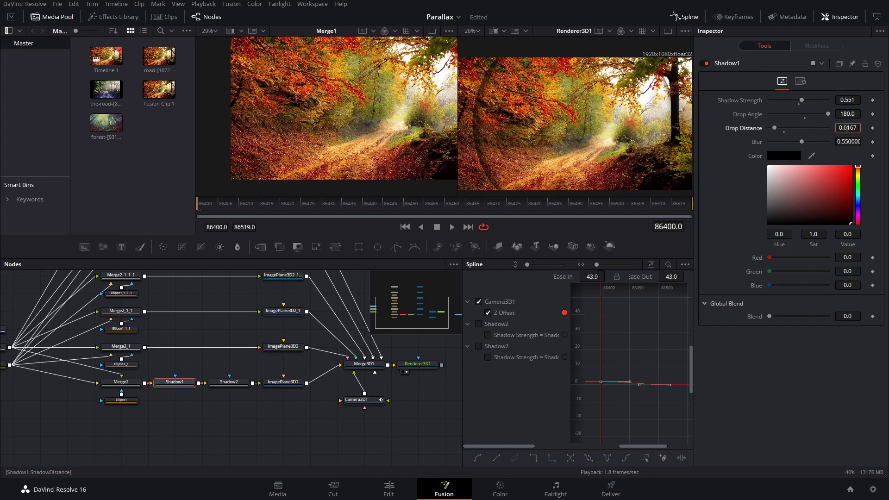
{"action": "left_click", "coordinate": [854, 130]}
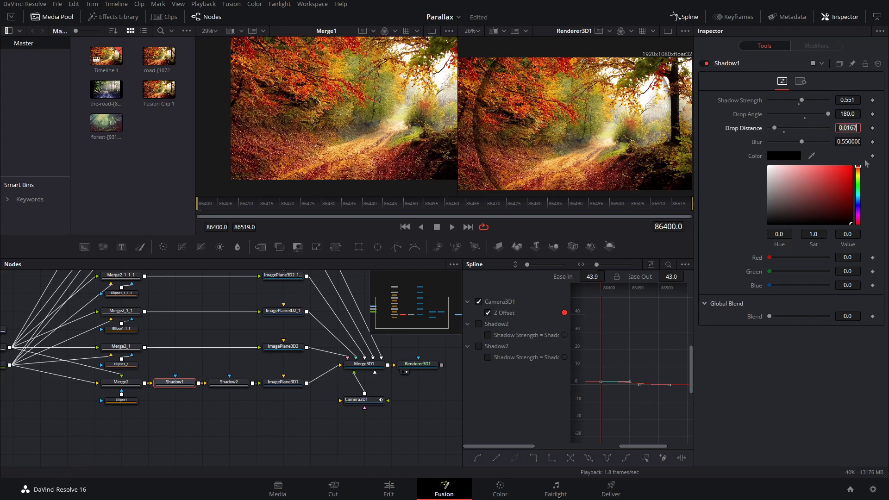
- Set Shadow2's Drop Distance to 0.0167 and Blur to 0.55, and save the project
{"action": "left_click", "coordinate": [229, 382]}
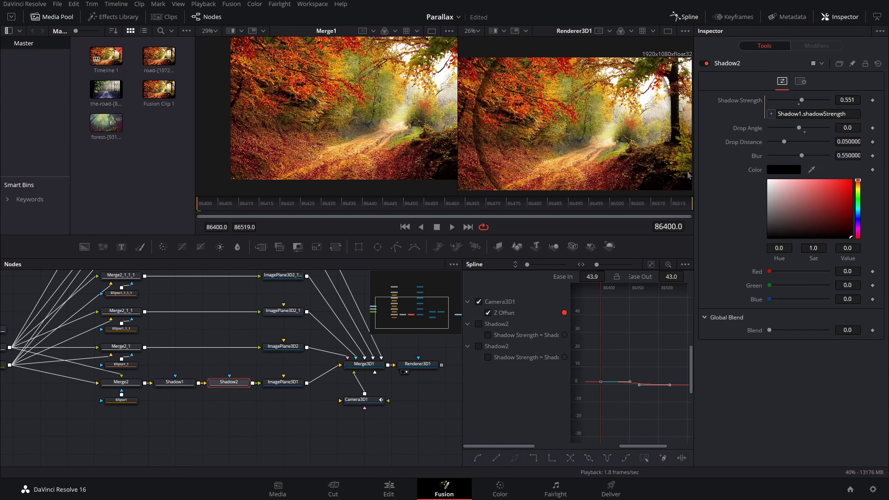
{"action": "double_click", "coordinate": [848, 142]}
{"action": "type", "text": "0.0167"}
{"action": "key", "text": "Tab"}
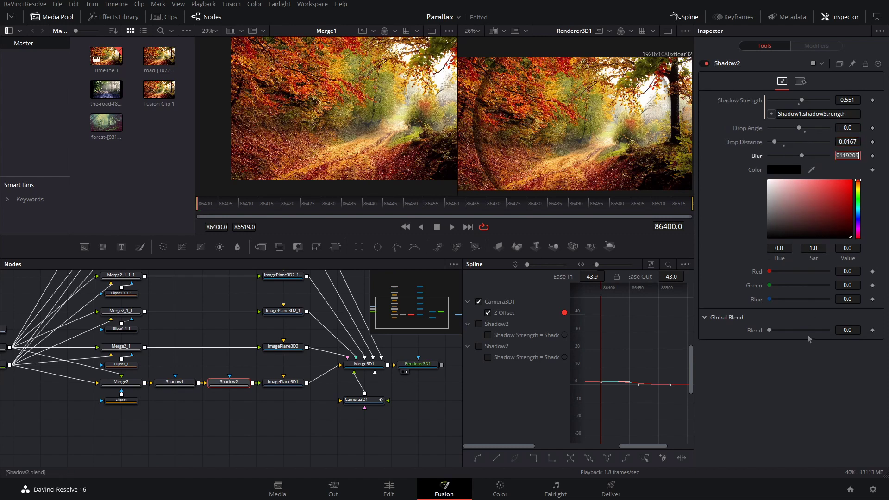
{"action": "type", "text": "0.55"}
{"action": "key", "text": "Return"}
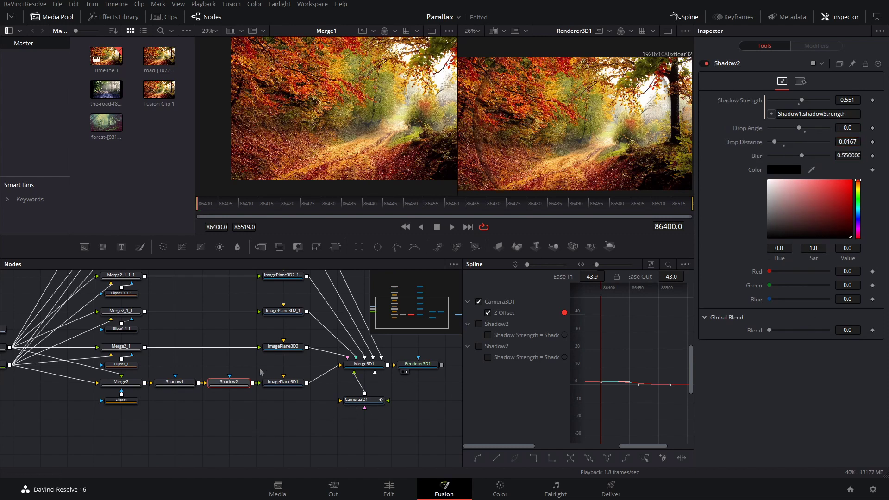
{"action": "key", "text": "ctrl+s"}
- Duplicate the Shadow1 and Shadow2 pair and wire the copies between Merge2_1 and ImagePlane3D2
{"action": "left_click_drag", "start_coordinate": [216, 416], "coordinate": [161, 375]}
{"action": "key", "text": "ctrl+c"}
{"action": "key", "text": "ctrl+v"}
{"action": "left_click_drag", "start_coordinate": [291, 386], "coordinate": [194, 364]}
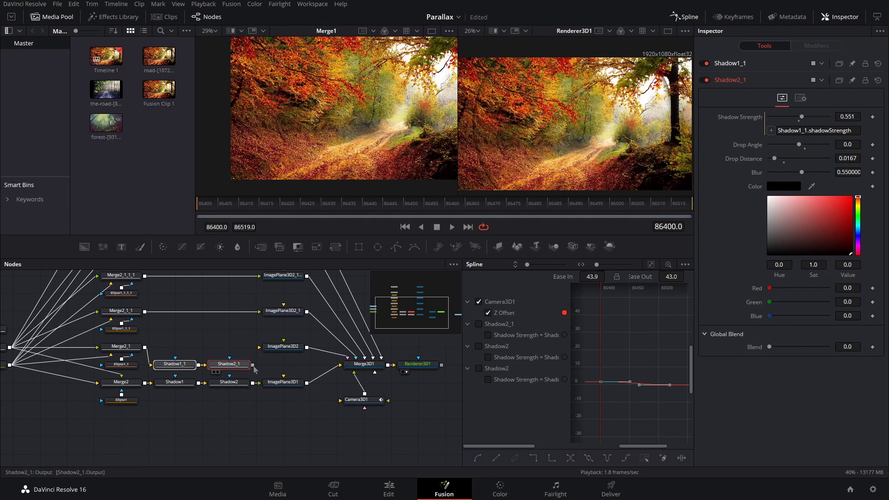
{"action": "left_click_drag", "start_coordinate": [253, 365], "coordinate": [229, 347]}
{"action": "left_click", "coordinate": [229, 367]}
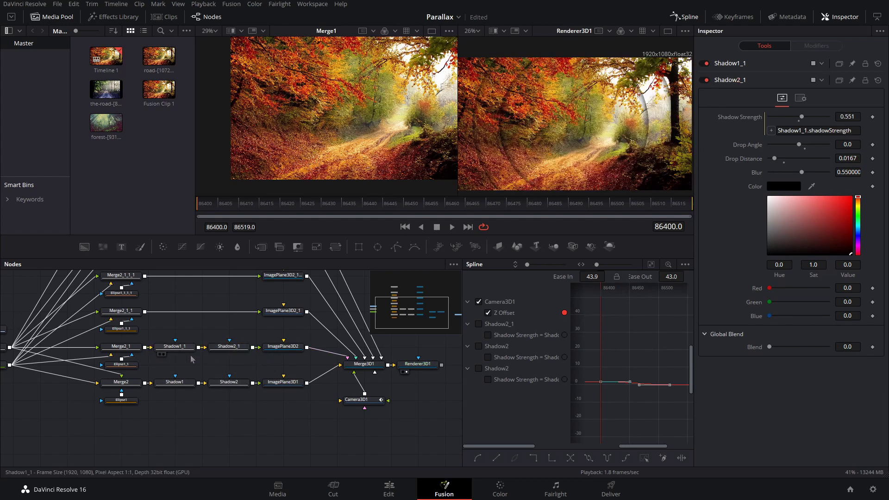
- Reduce the Shadow Strength of Shadow1_1 to 0.355
{"action": "left_click", "coordinate": [185, 350]}
{"action": "left_click_drag", "start_coordinate": [802, 100], "coordinate": [795, 100]}
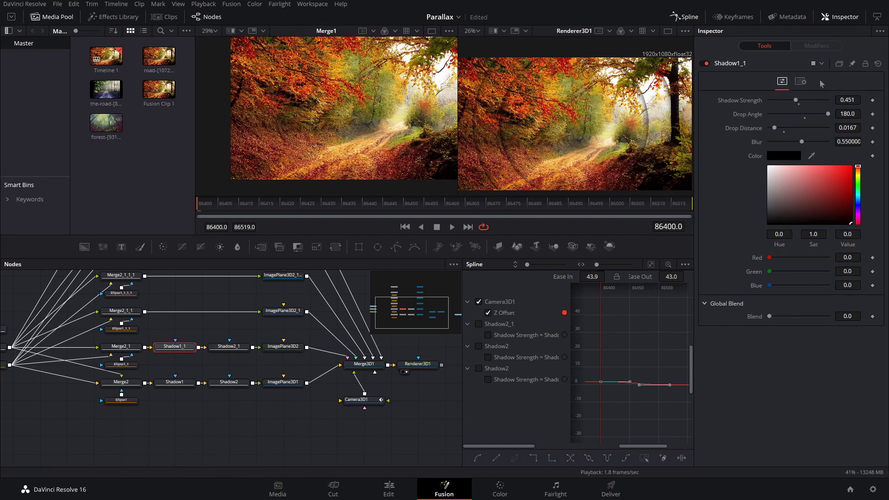
{"action": "left_click_drag", "start_coordinate": [849, 102], "coordinate": [840, 103]}
{"action": "left_click_drag", "start_coordinate": [855, 100], "coordinate": [848, 100]}
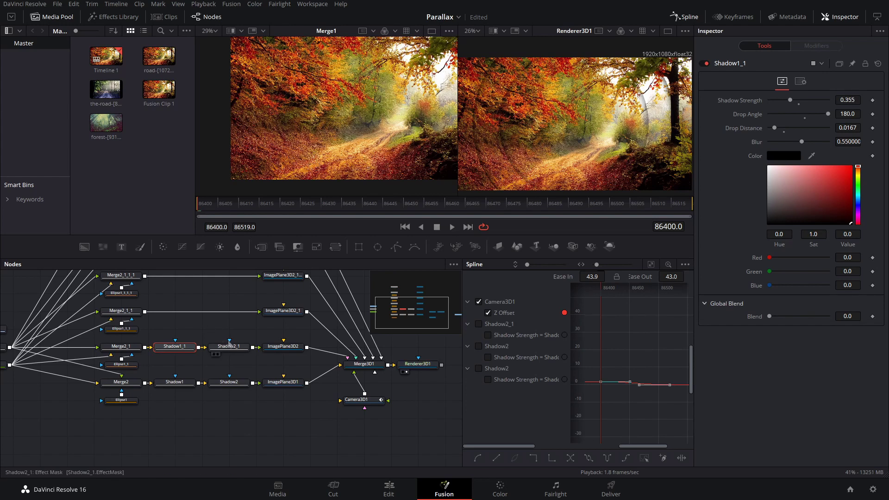
- Duplicate the Shadow1_1 and Shadow2_1 pair and wire the copies between Merge2_1_1 and ImagePlane3D2_1
{"action": "left_click_drag", "start_coordinate": [237, 336], "coordinate": [189, 368]}
{"action": "key", "text": "ctrl+c"}
{"action": "key", "text": "ctrl+v"}
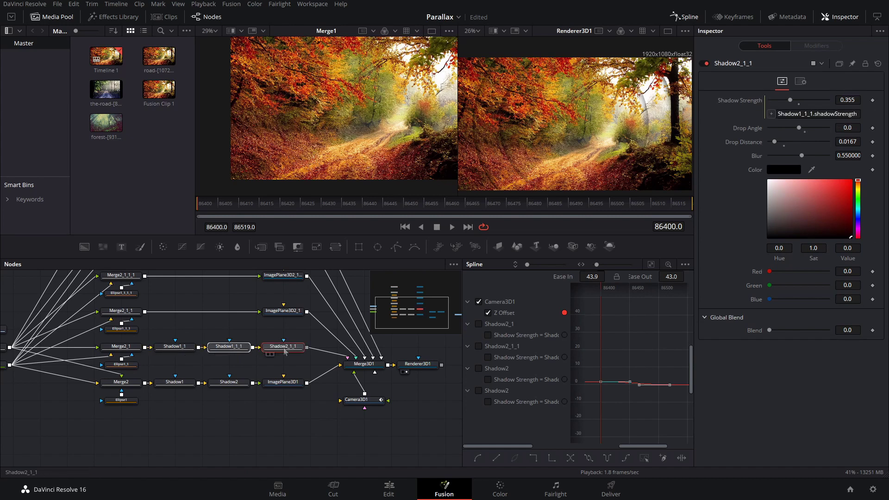
{"action": "left_click_drag", "start_coordinate": [259, 312], "coordinate": [159, 331]}
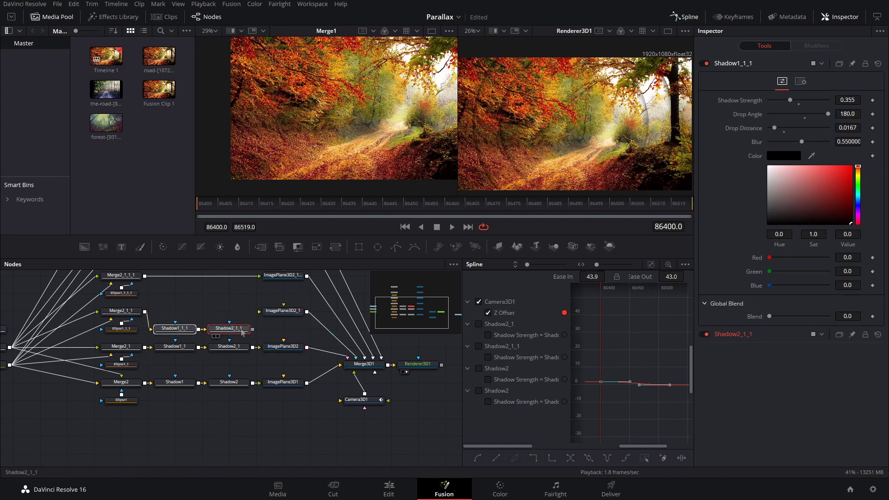
{"action": "left_click_drag", "start_coordinate": [253, 329], "coordinate": [230, 311]}
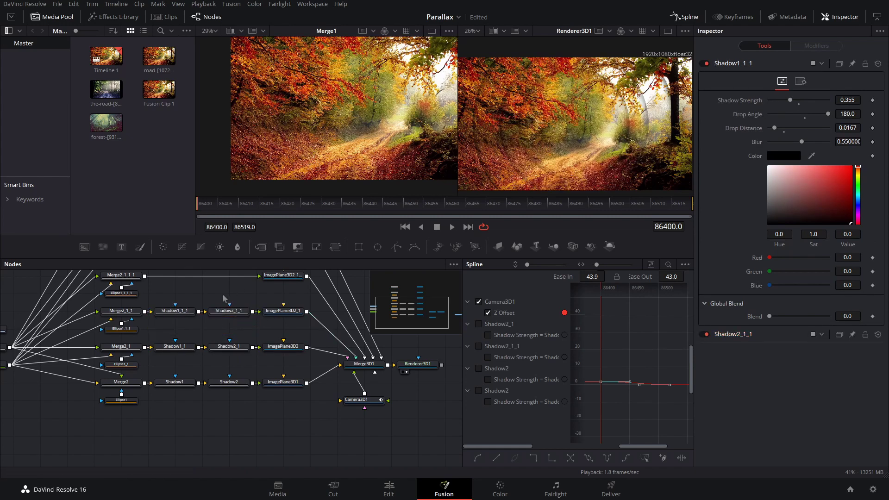
{"action": "left_click", "coordinate": [174, 310]}
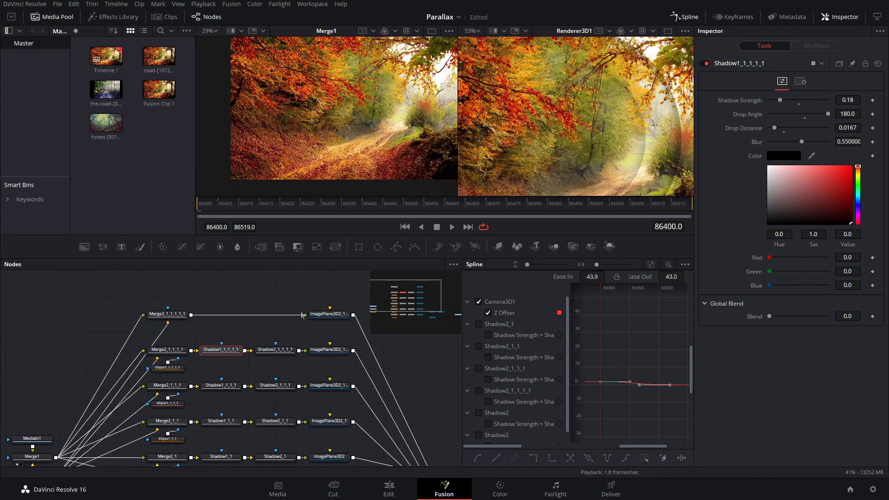
{"action": "scroll", "coordinate": [302, 315], "scroll_direction": "down", "scroll_amount": 5}
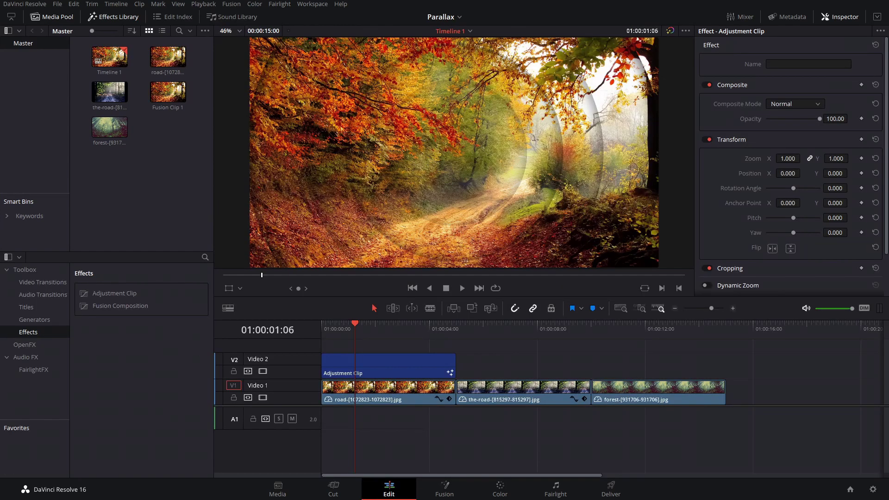
- Shorten the road, the-road and forest clips on Video 1 and place them back to back so all three fit beneath the Adjustment Clip
{"action": "left_click_drag", "start_coordinate": [356, 338], "coordinate": [319, 344]}
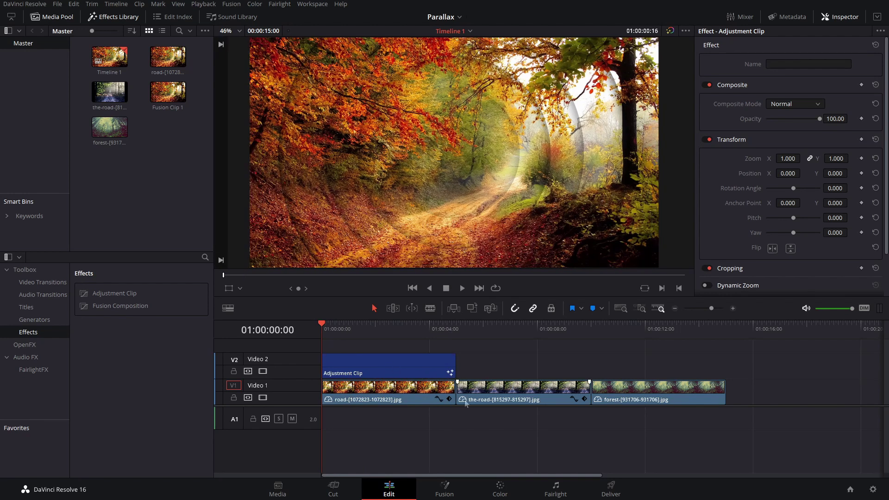
{"action": "left_click_drag", "start_coordinate": [455, 399], "coordinate": [361, 400]}
{"action": "left_click_drag", "start_coordinate": [520, 400], "coordinate": [426, 400]}
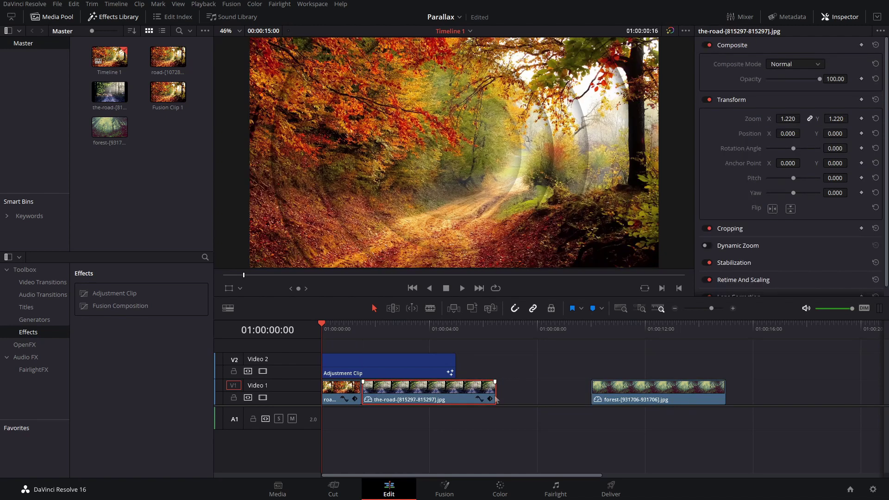
{"action": "left_click_drag", "start_coordinate": [499, 393], "coordinate": [404, 399]}
{"action": "left_click_drag", "start_coordinate": [666, 398], "coordinate": [424, 398]}
{"action": "left_click_drag", "start_coordinate": [537, 389], "coordinate": [457, 387]}
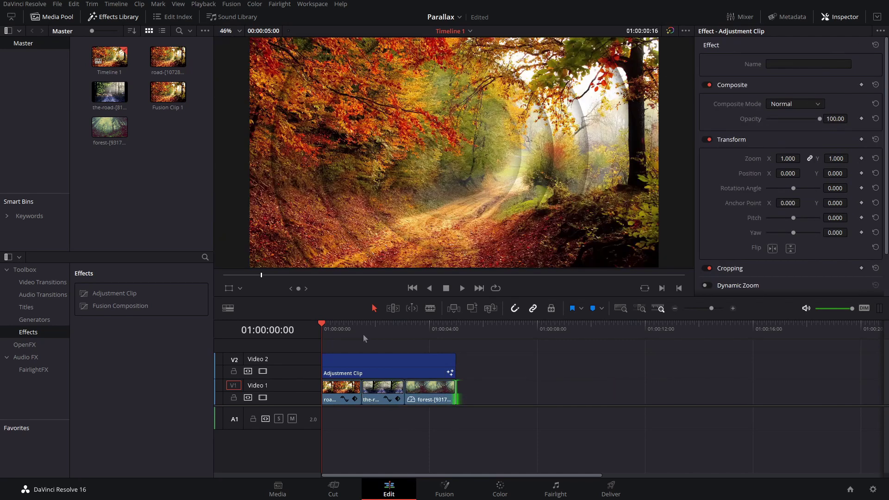
- Scrub the shortened timeline and play it from about one second to preview the parallax effect across the clips
{"action": "mouse_move", "coordinate": [355, 338]}
{"action": "left_mouse_down"}
{"action": "mouse_move", "coordinate": [362, 345]}
{"action": "mouse_move", "coordinate": [349, 353]}
{"action": "left_mouse_up"}
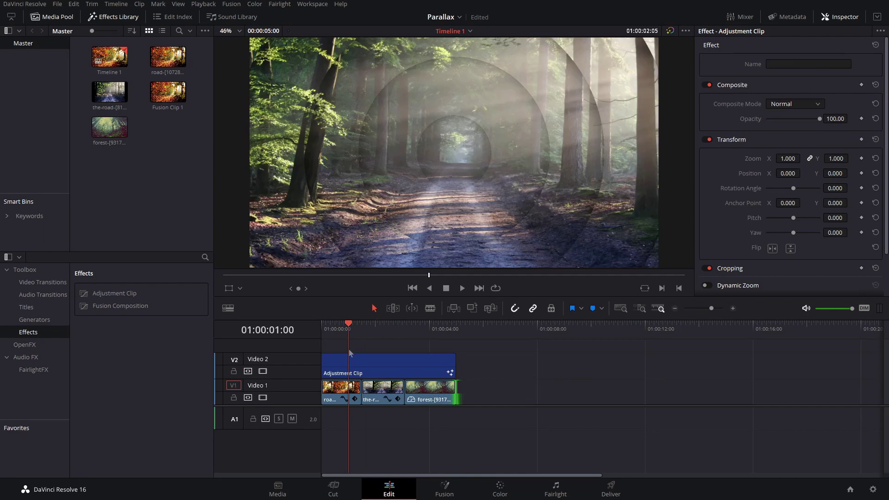
{"action": "key", "text": "space"}
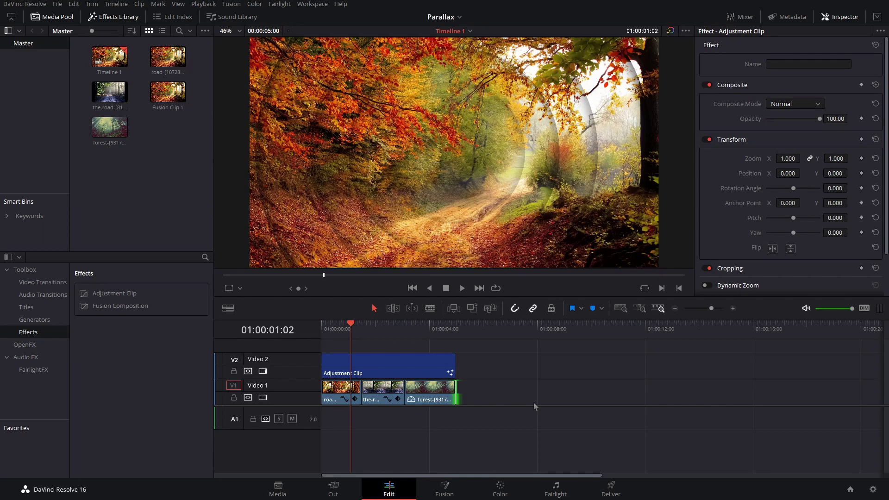